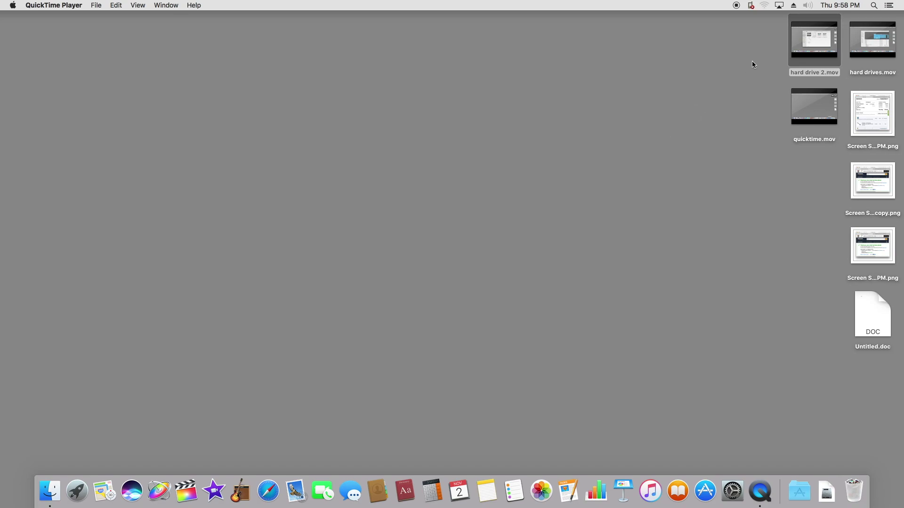
Dismiss the PdaNet status menu, then open the full System Report from About This Mac
click(751, 6)
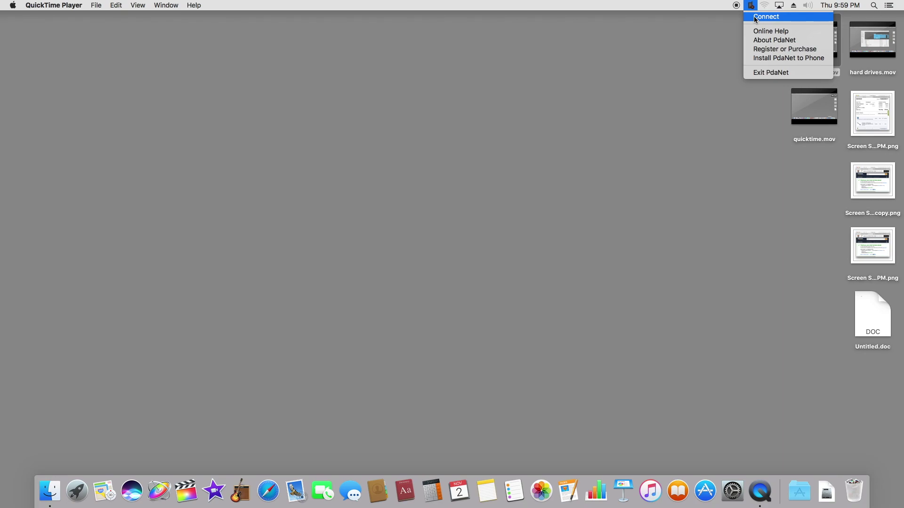
click(673, 60)
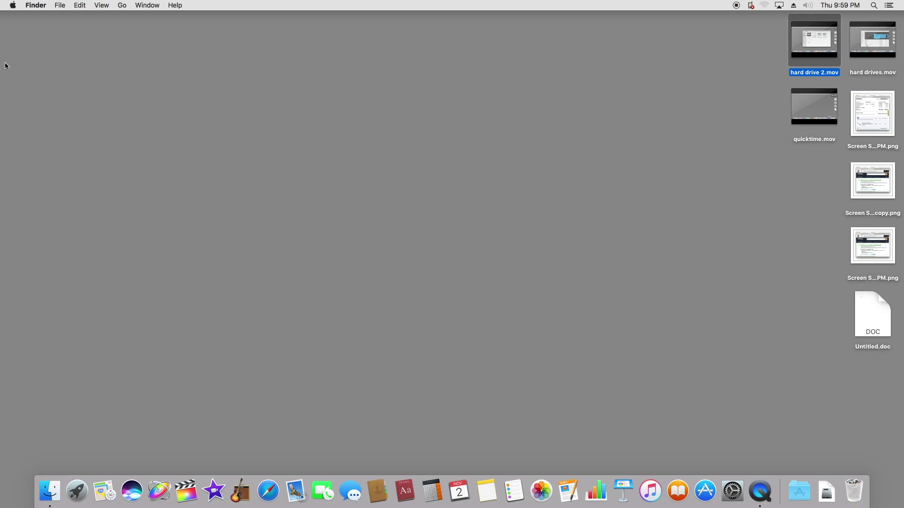
click(13, 6)
click(19, 16)
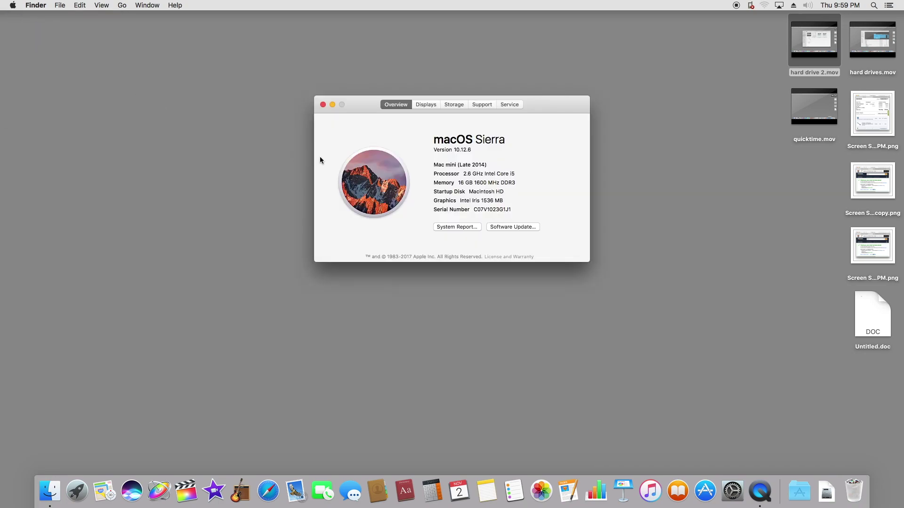
click(450, 226)
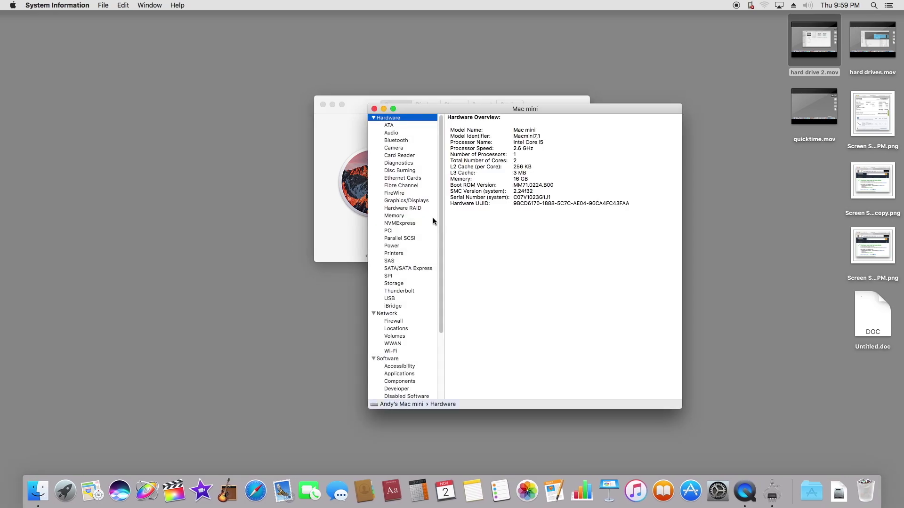
Review the Bluetooth, USB and Thunderbolt sections, close the report, and view the Displays page
click(398, 140)
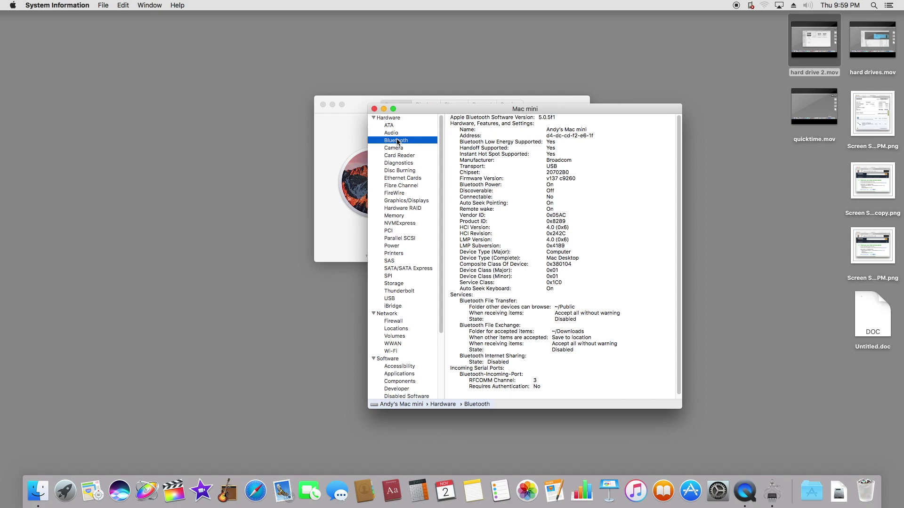
click(390, 299)
click(394, 292)
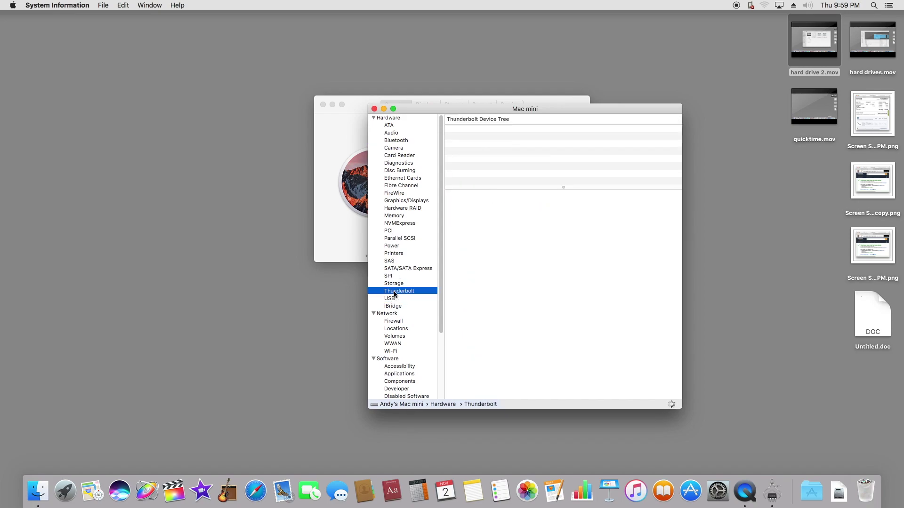
click(374, 109)
click(426, 104)
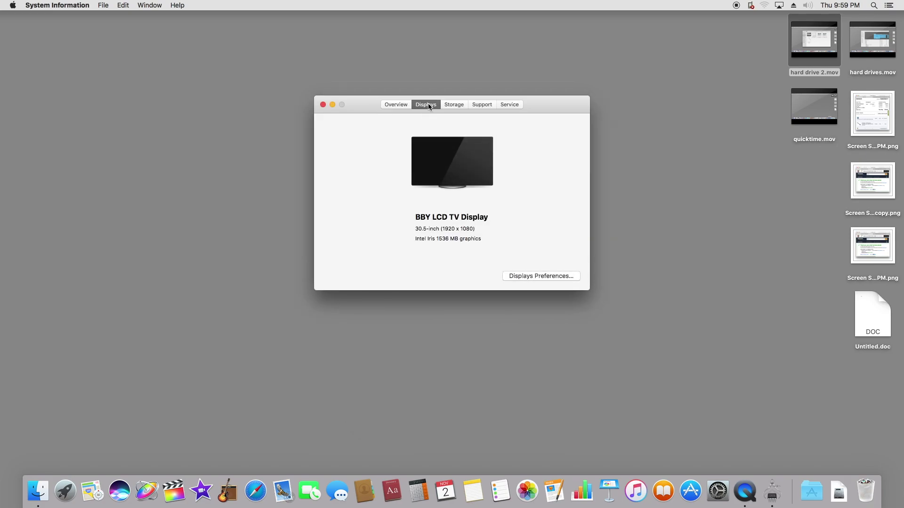
Open the TV's Displays preferences, return to all categories, then close System Preferences and About This Mac
click(516, 277)
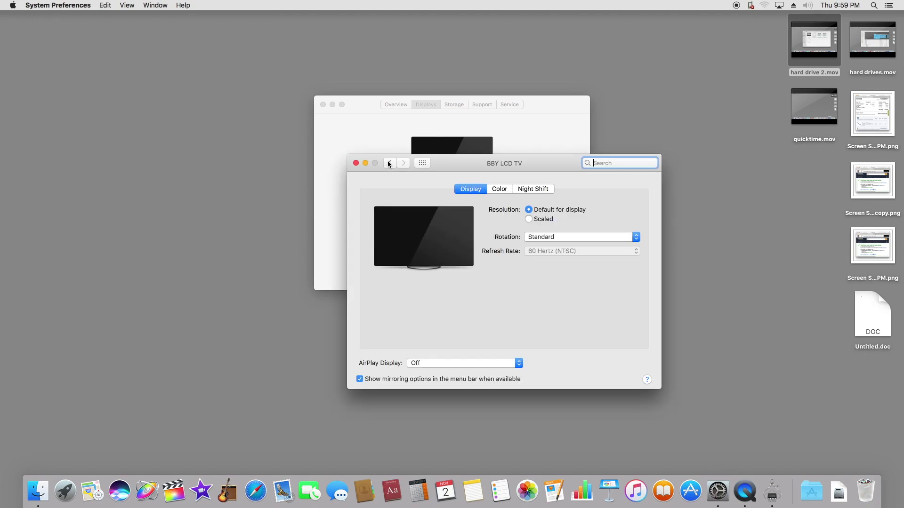
click(390, 163)
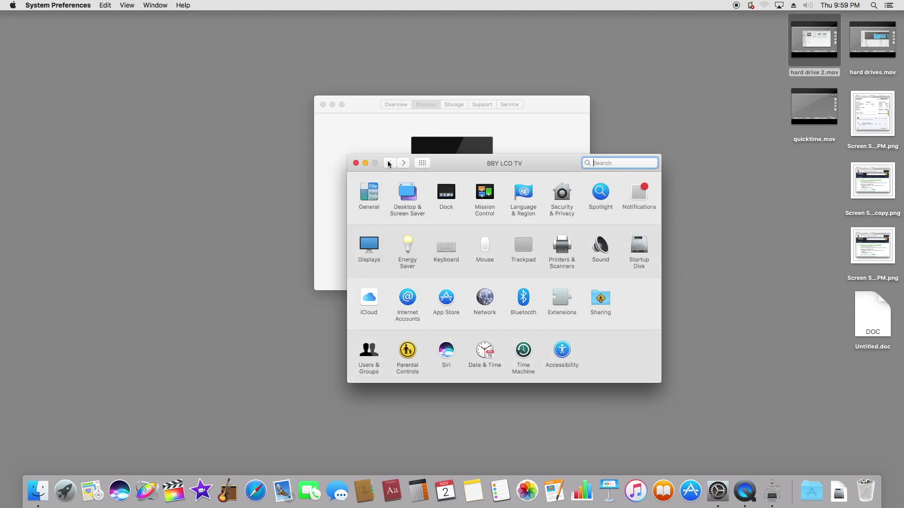
click(356, 164)
click(717, 491)
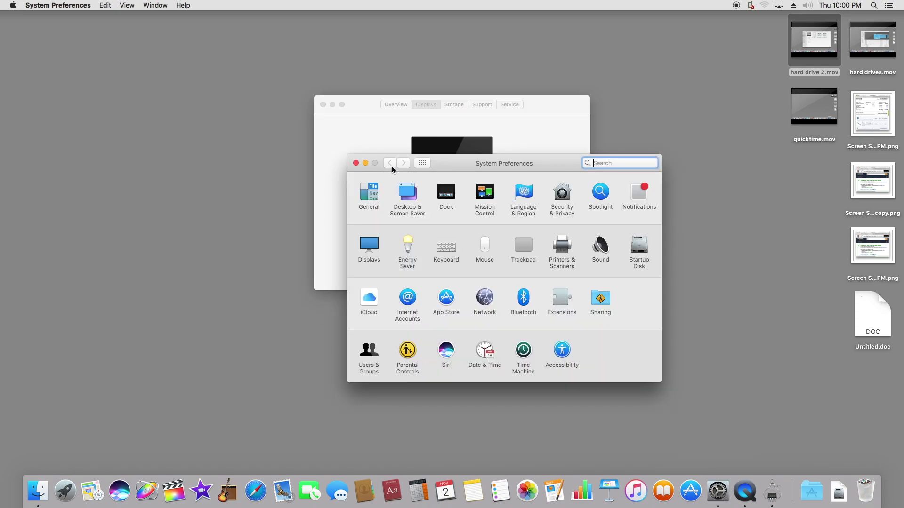
click(356, 163)
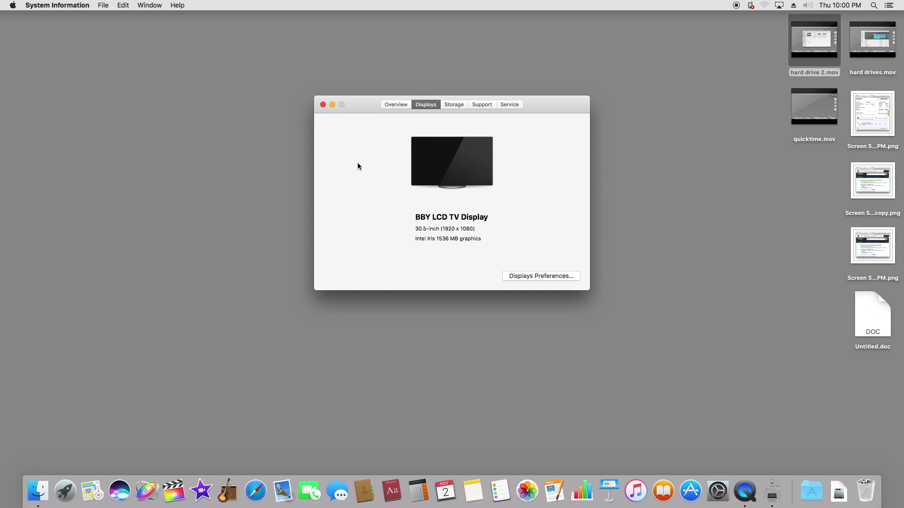
click(323, 105)
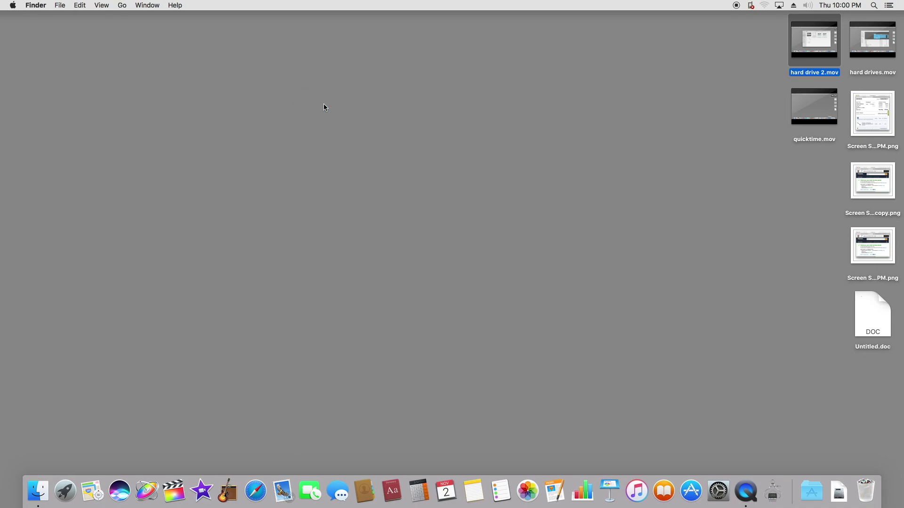
Reopen System Preferences from the Apple menu and then the Dock, closing it each time
click(13, 5)
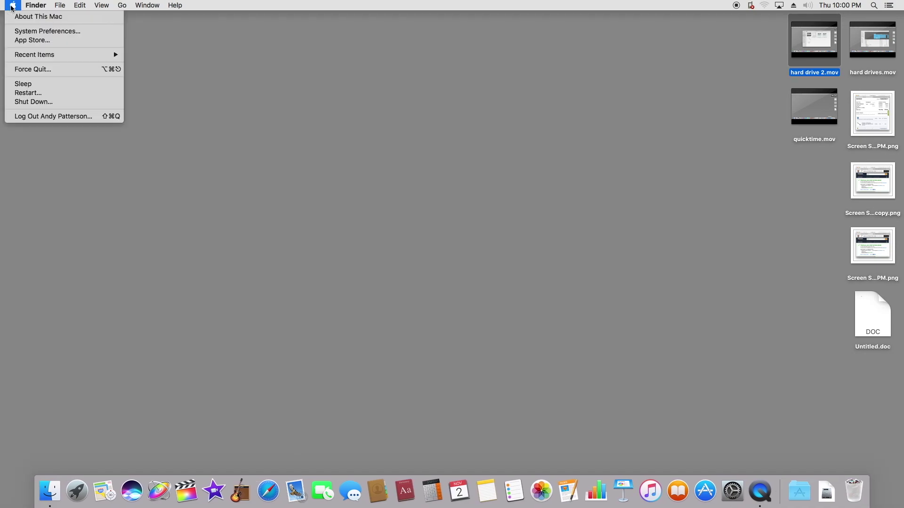
click(25, 31)
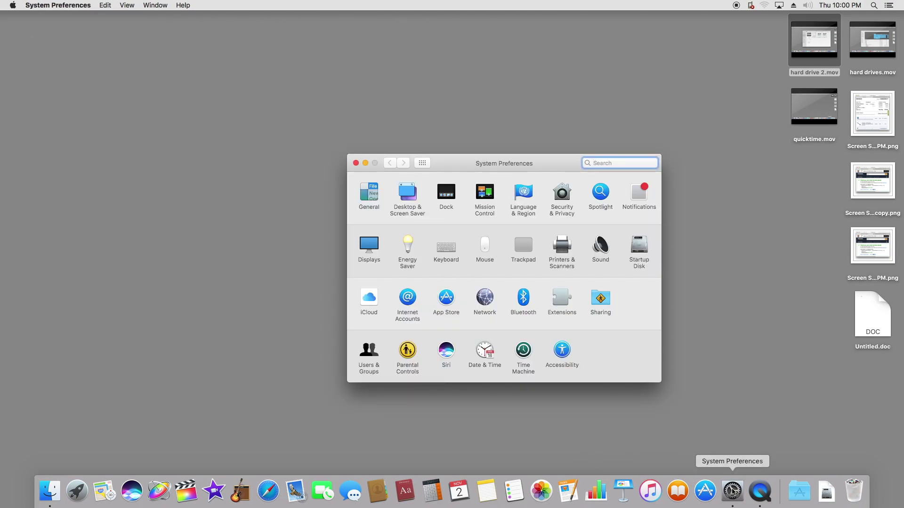
click(355, 163)
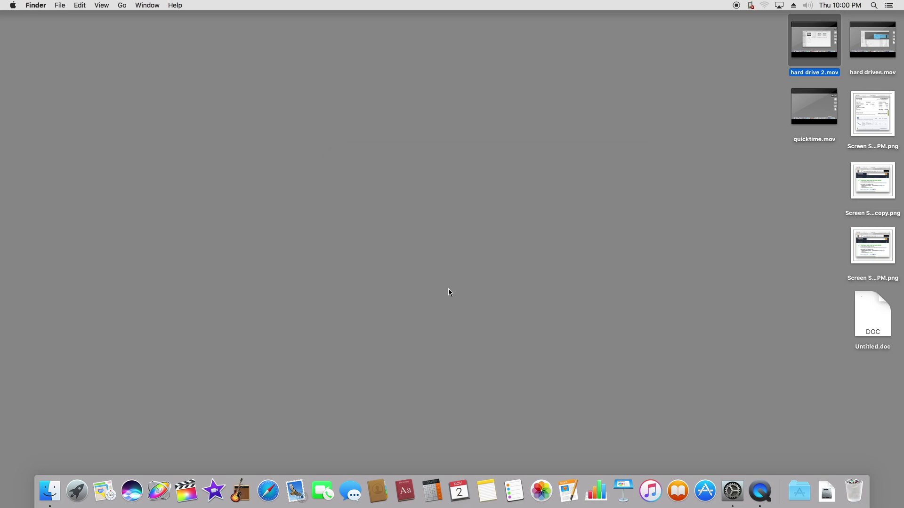
click(733, 492)
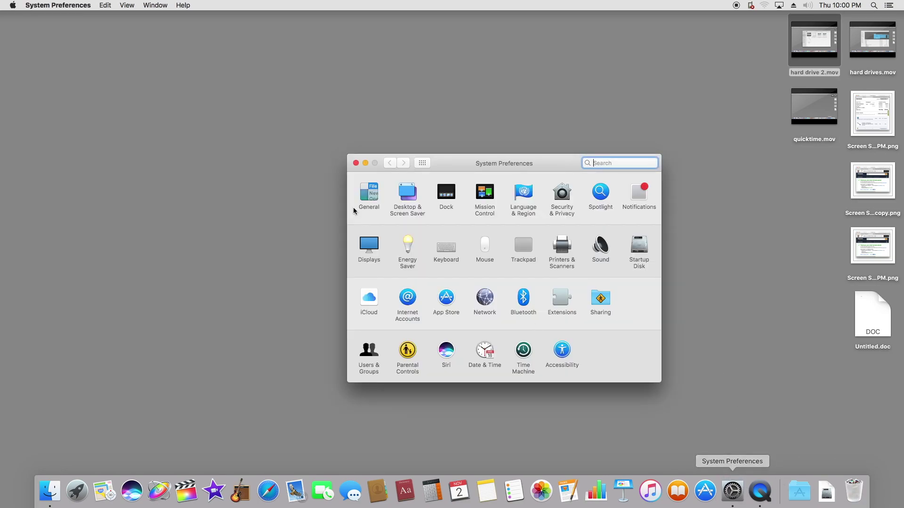
click(355, 163)
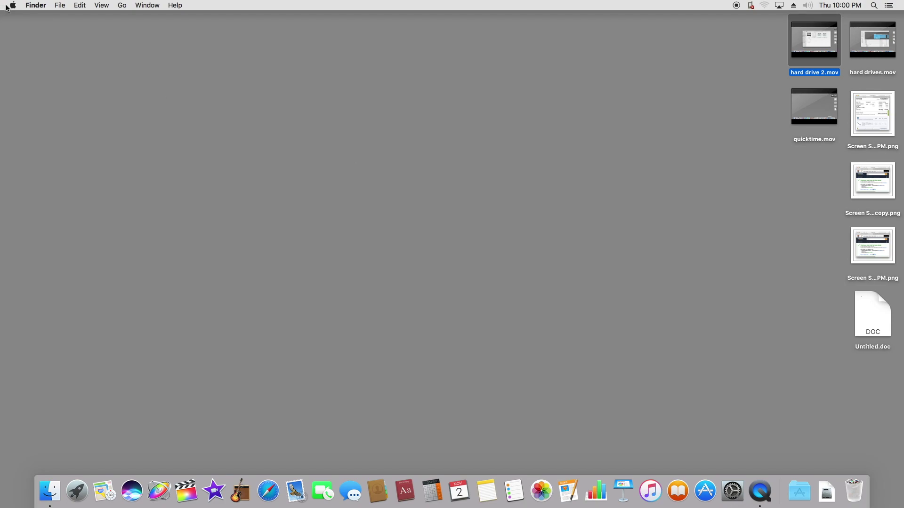
click(11, 6)
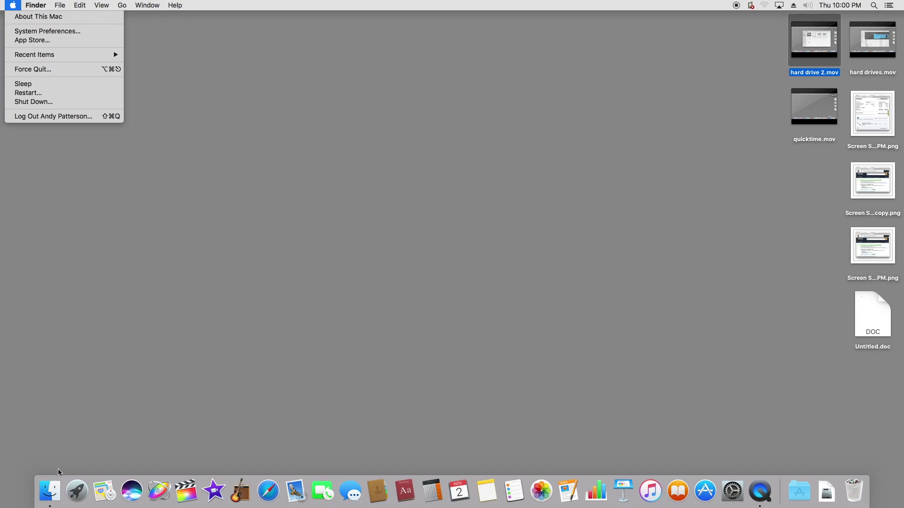
click(74, 498)
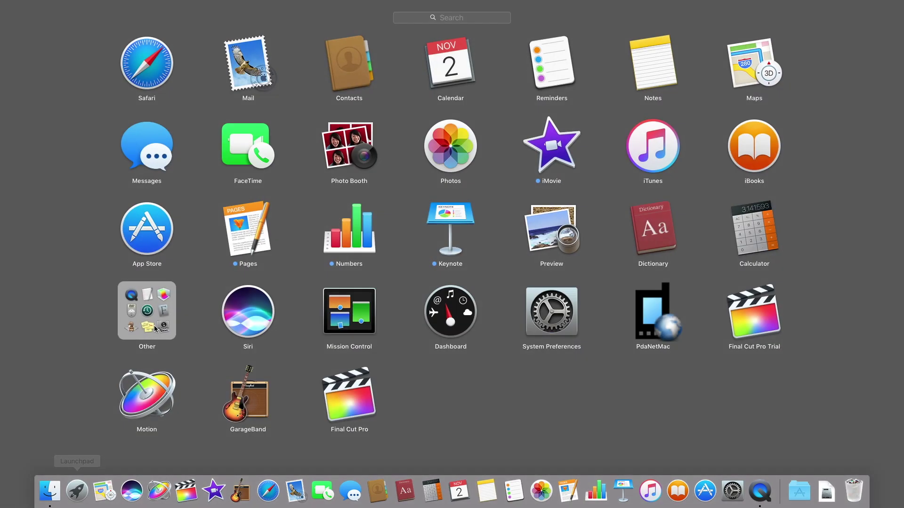
click(156, 326)
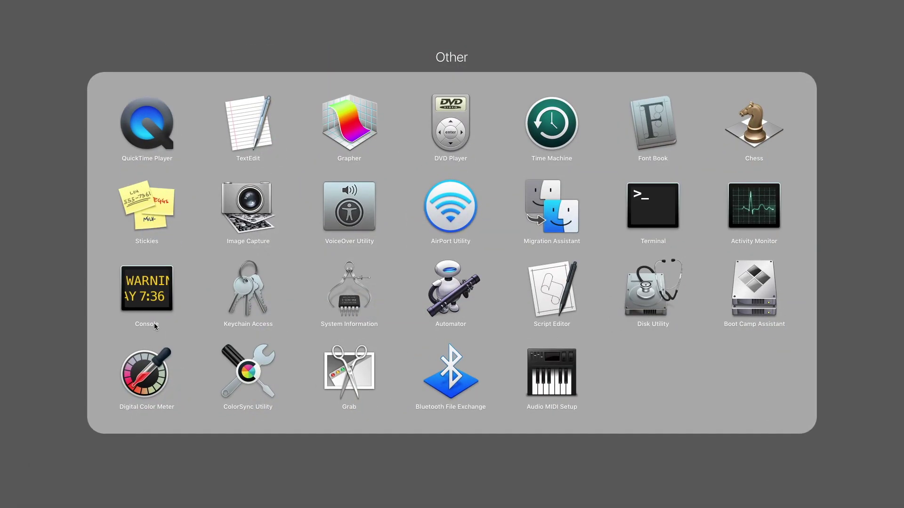
click(353, 298)
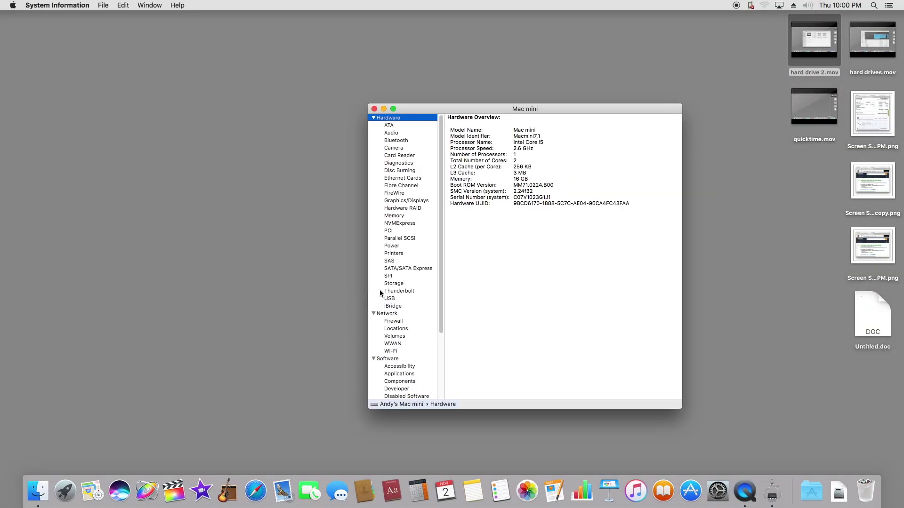
click(393, 141)
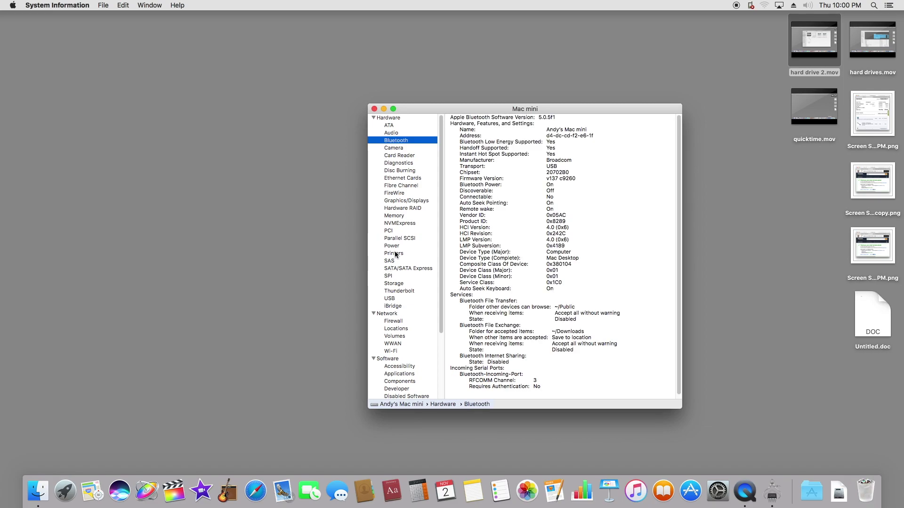
click(389, 299)
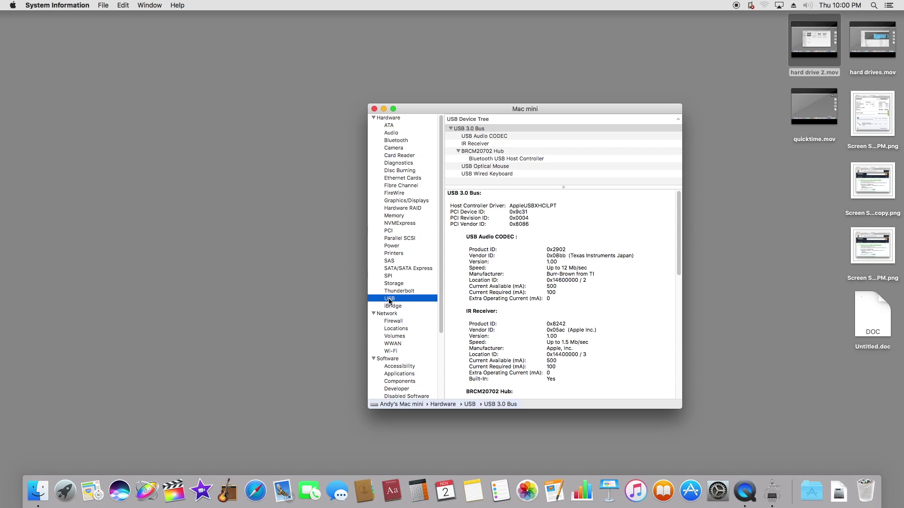
click(398, 156)
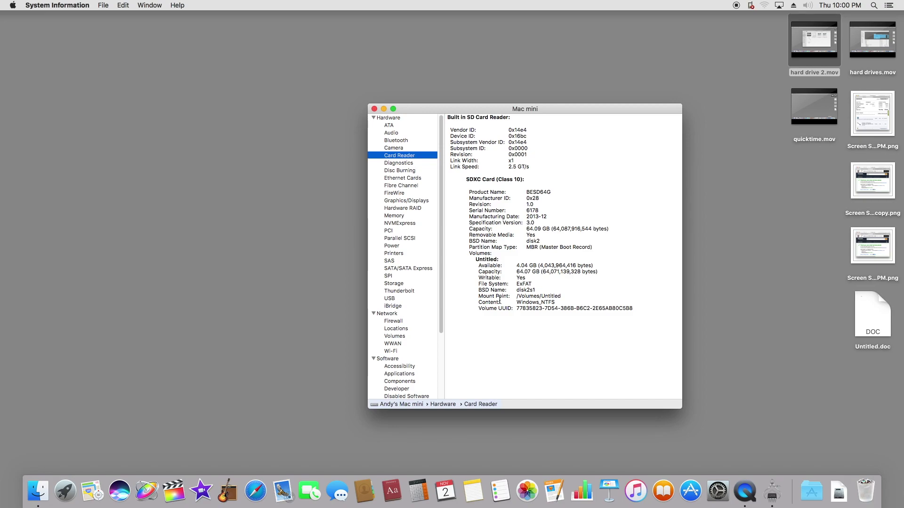
click(398, 217)
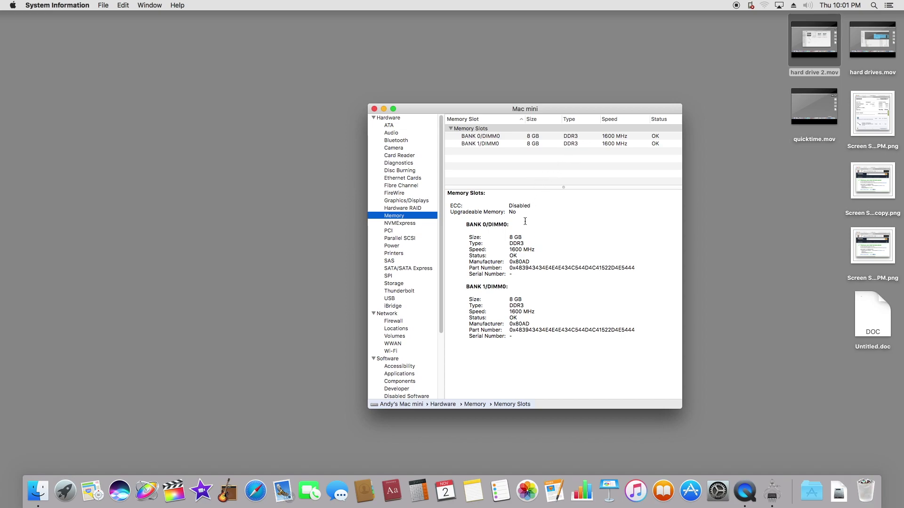
click(393, 284)
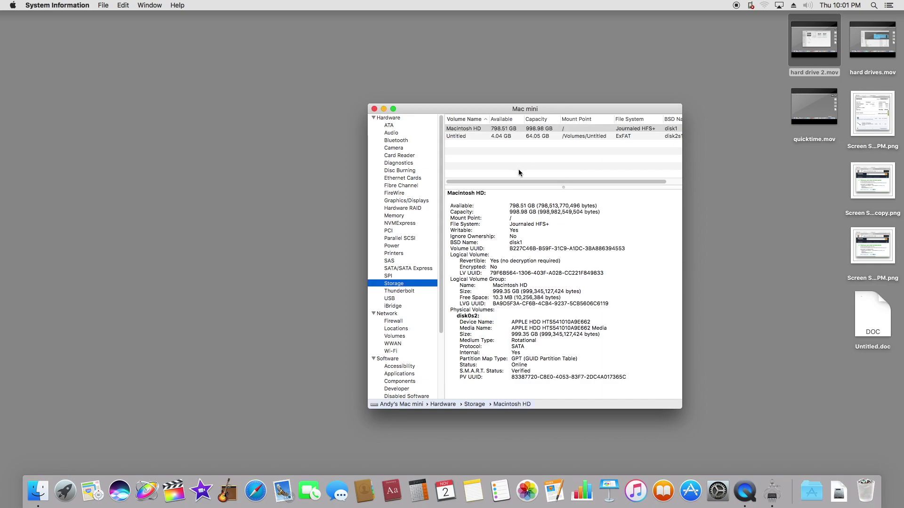
click(374, 109)
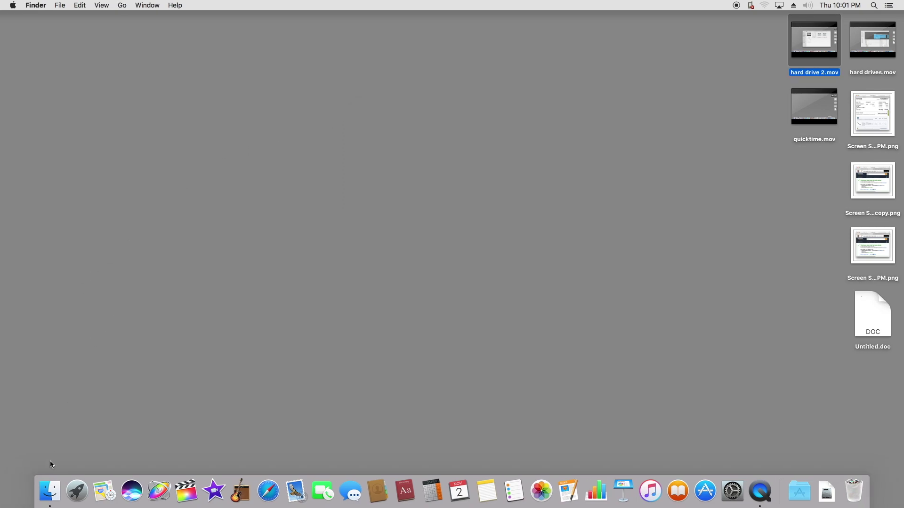
Launch and quit DVD Player from Launchpad's Other folder, then launch Disk Utility
click(76, 491)
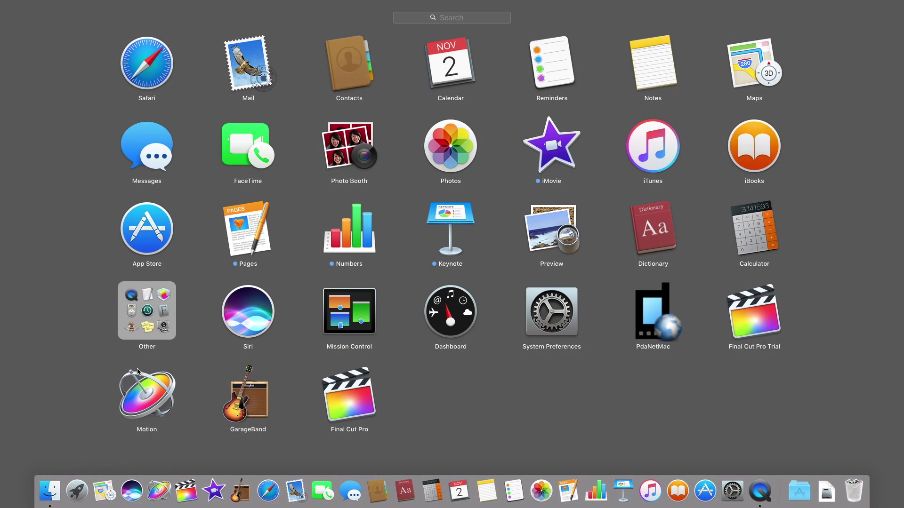
click(160, 299)
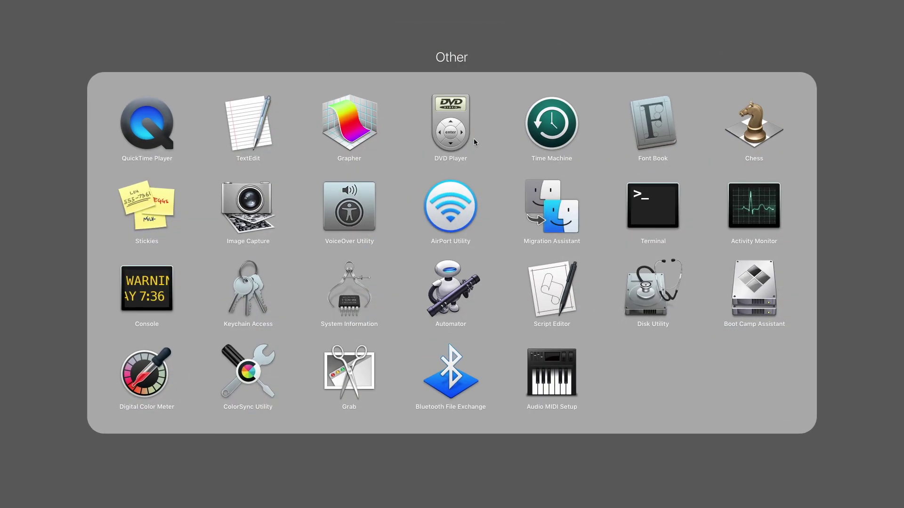
click(460, 133)
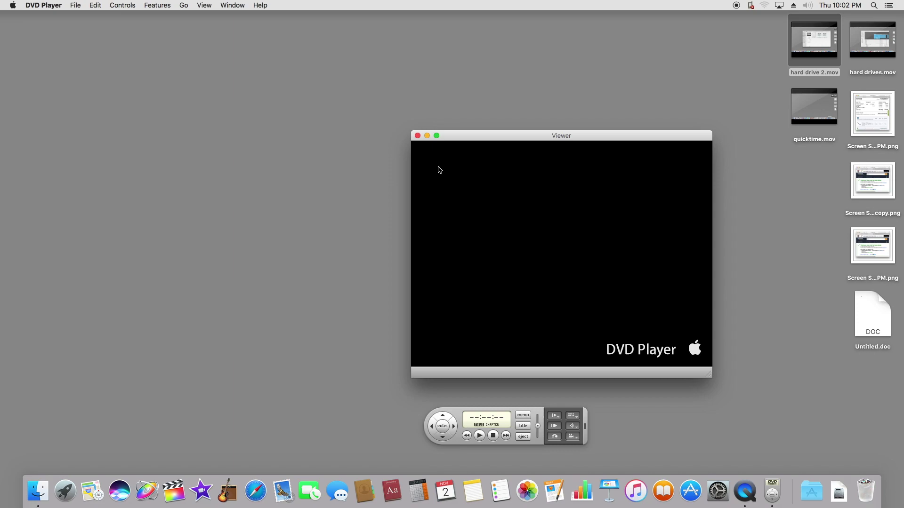
click(417, 136)
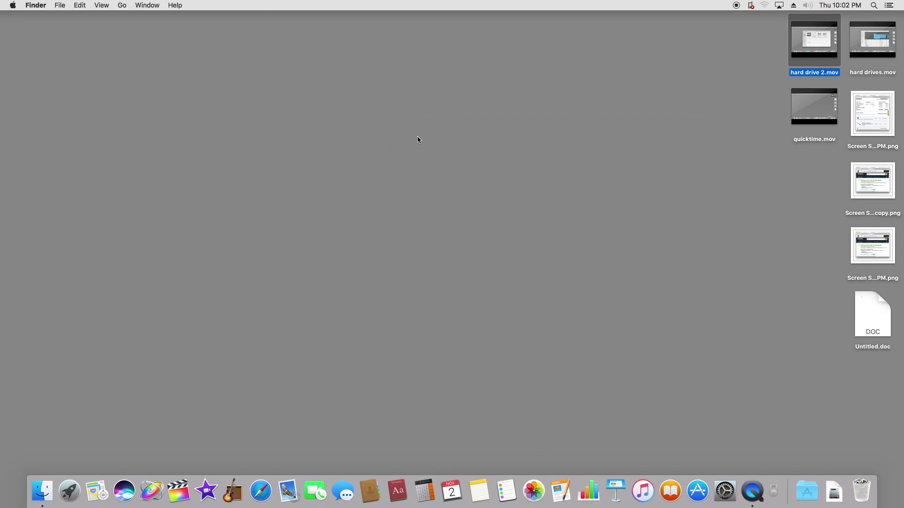
click(75, 492)
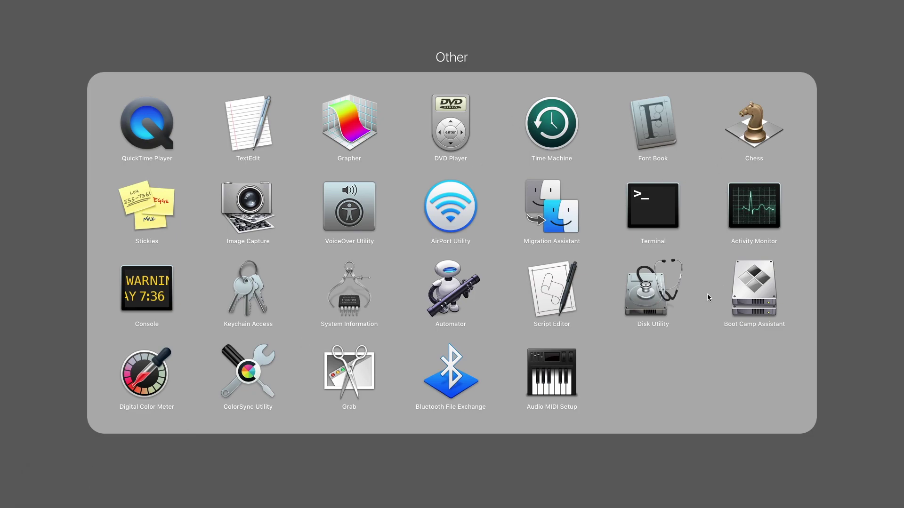
click(646, 288)
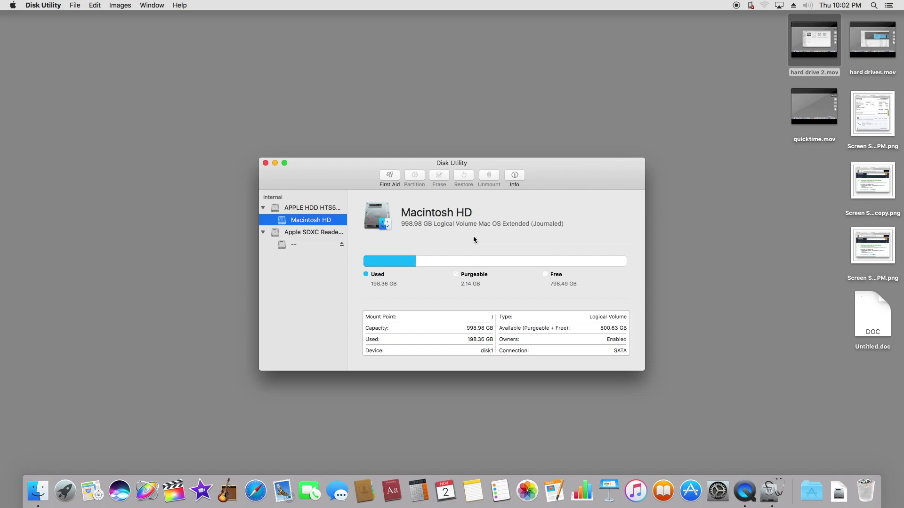
click(266, 162)
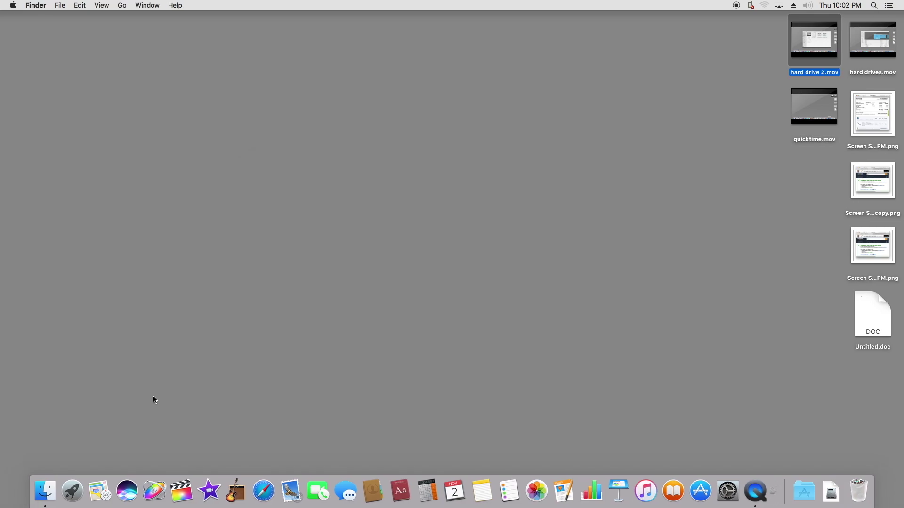
click(72, 491)
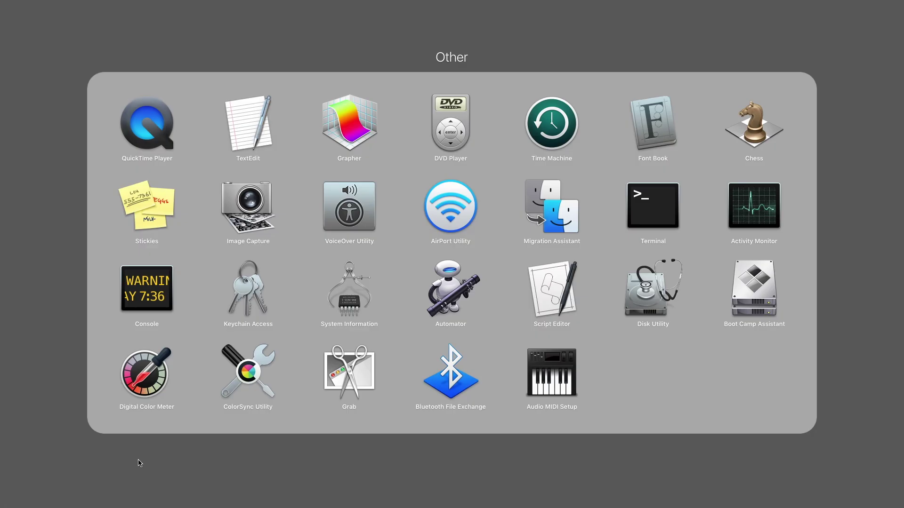
click(144, 460)
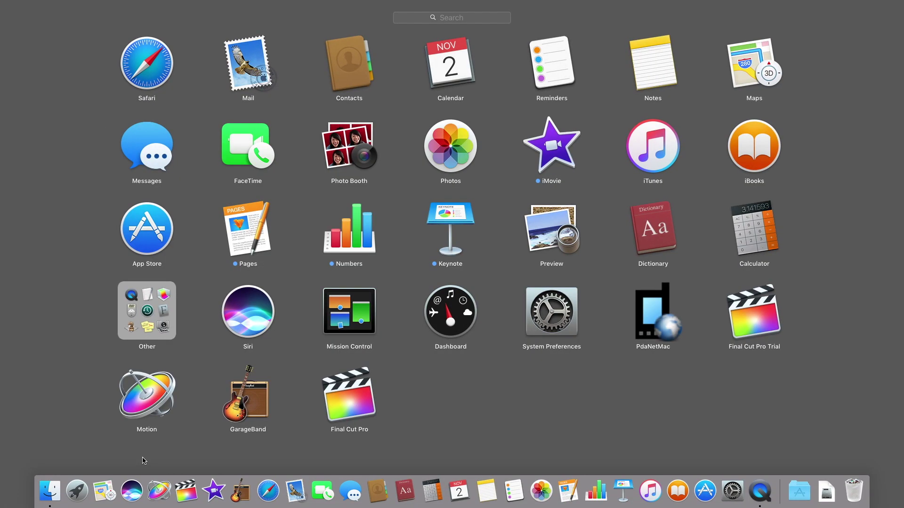
click(144, 461)
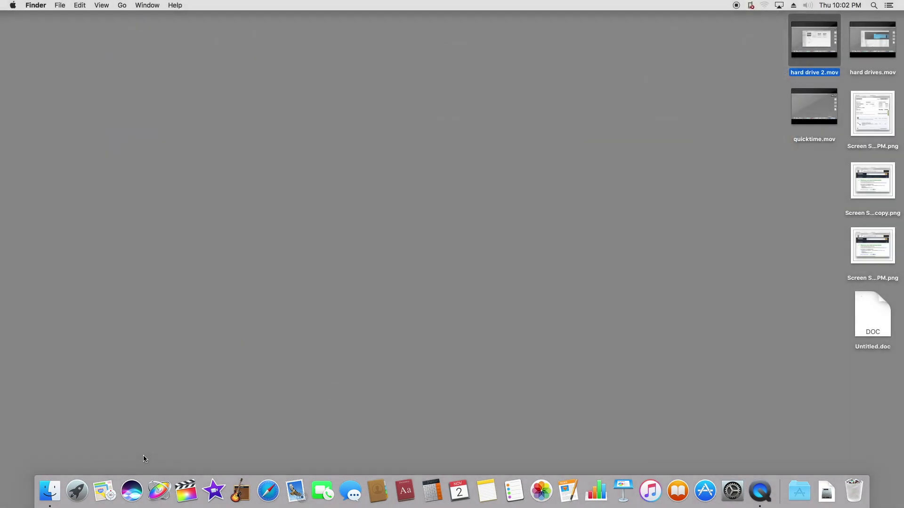
click(79, 486)
click(144, 324)
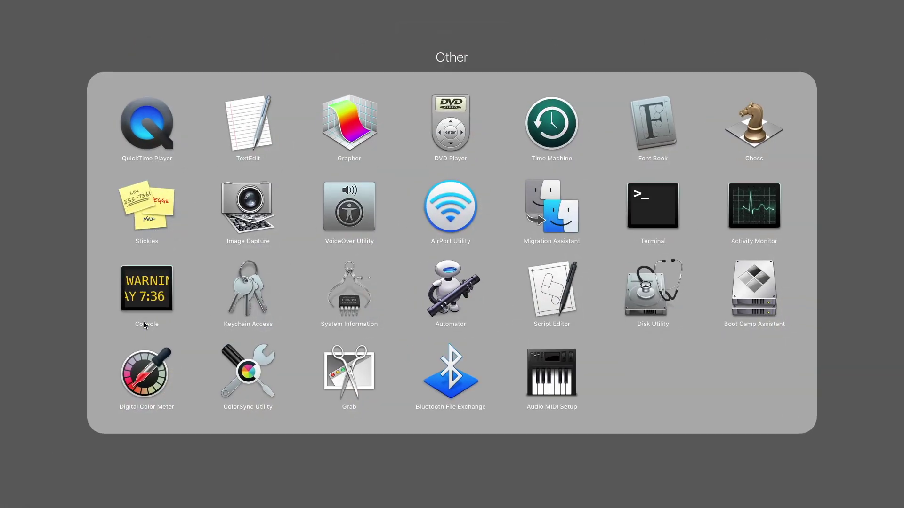
click(552, 383)
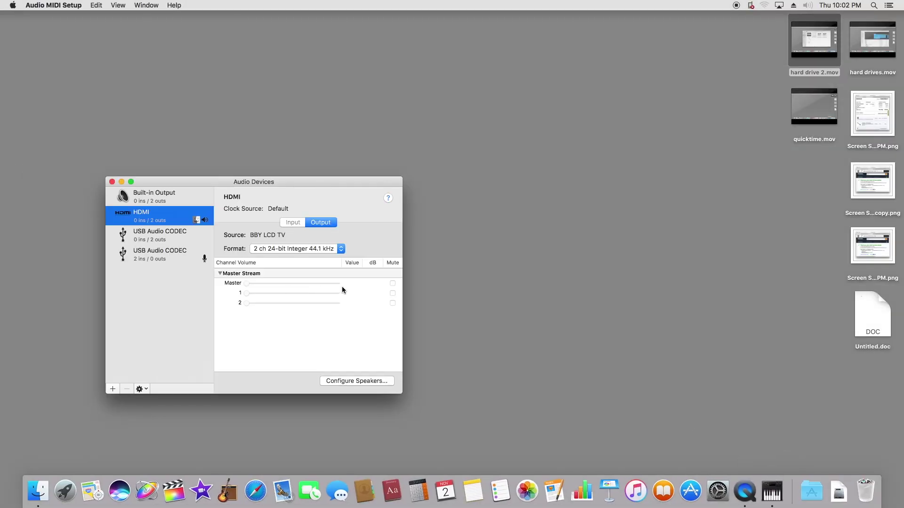
click(112, 182)
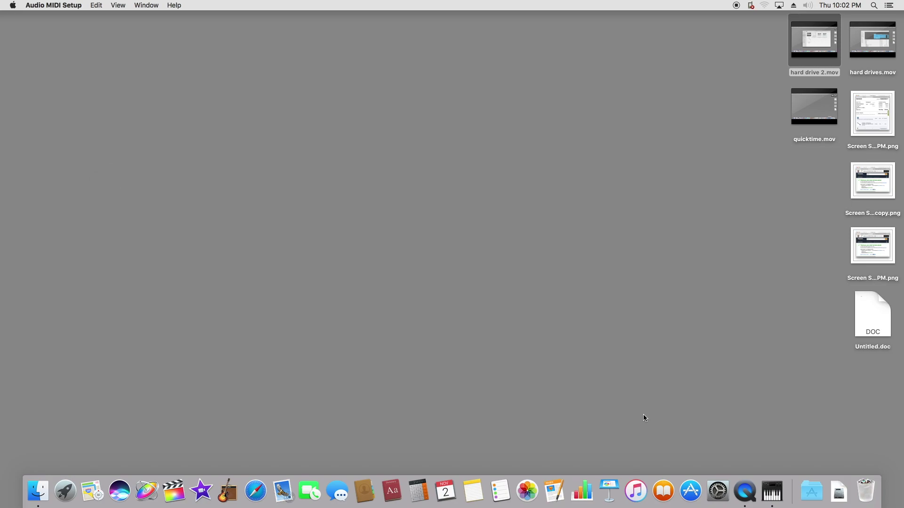
right_click(774, 500)
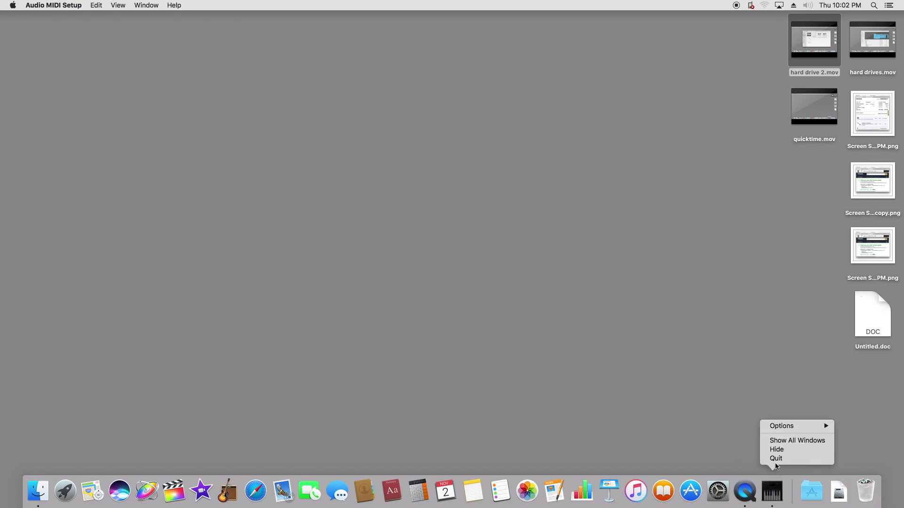
click(776, 459)
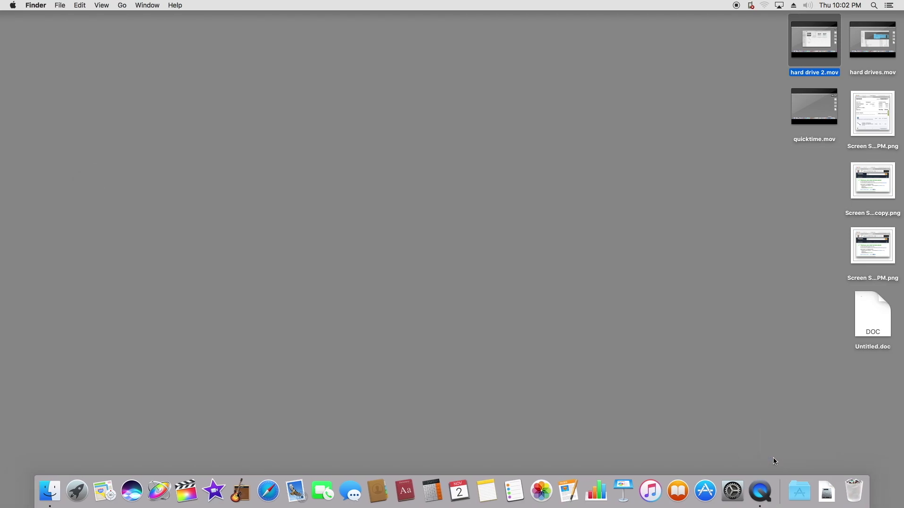
Launch ColorSync Utility, view its Profiles and Devices, close the window, then relaunch it from Launchpad
click(79, 493)
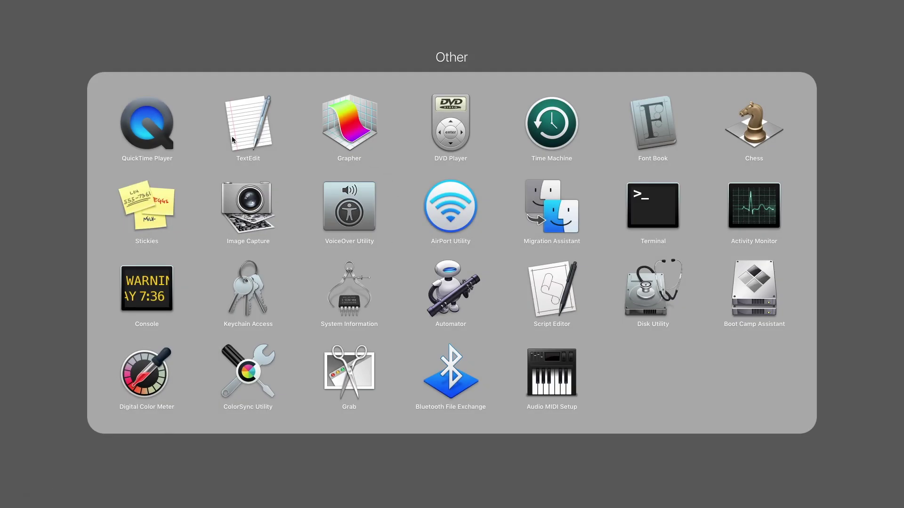
click(250, 375)
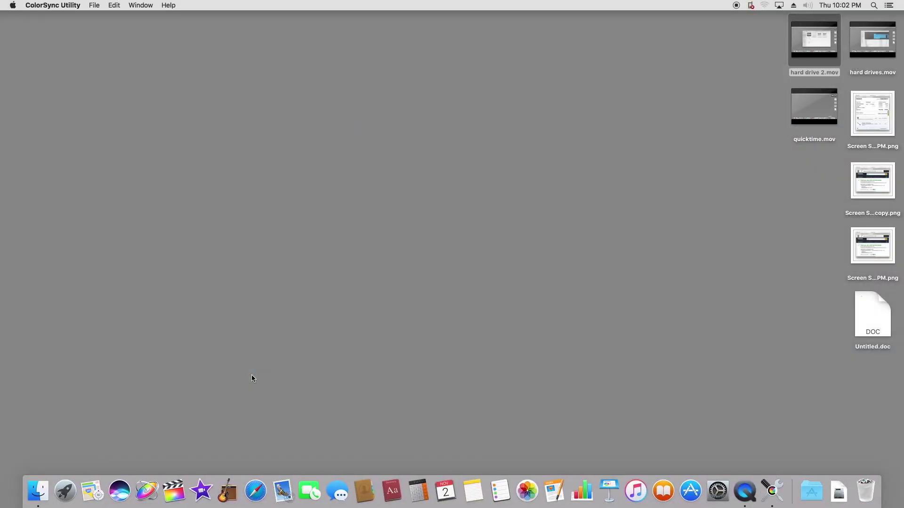
click(368, 92)
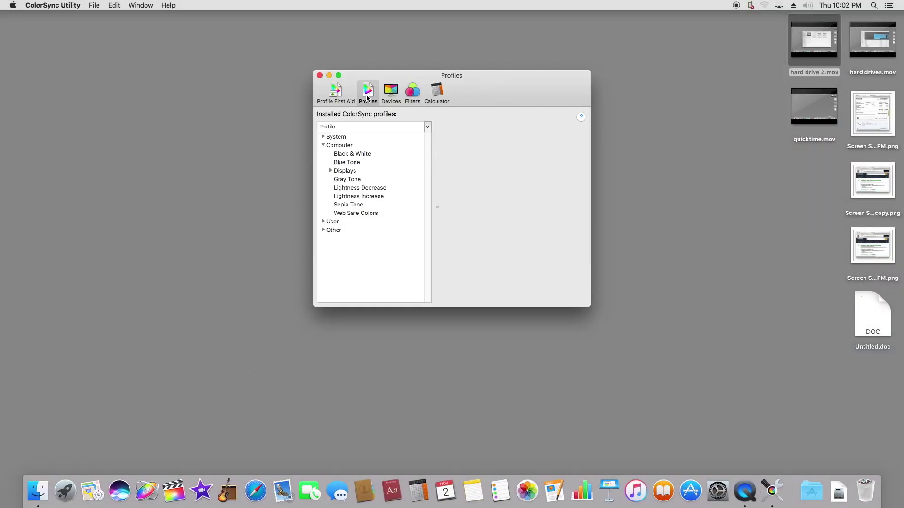
click(391, 94)
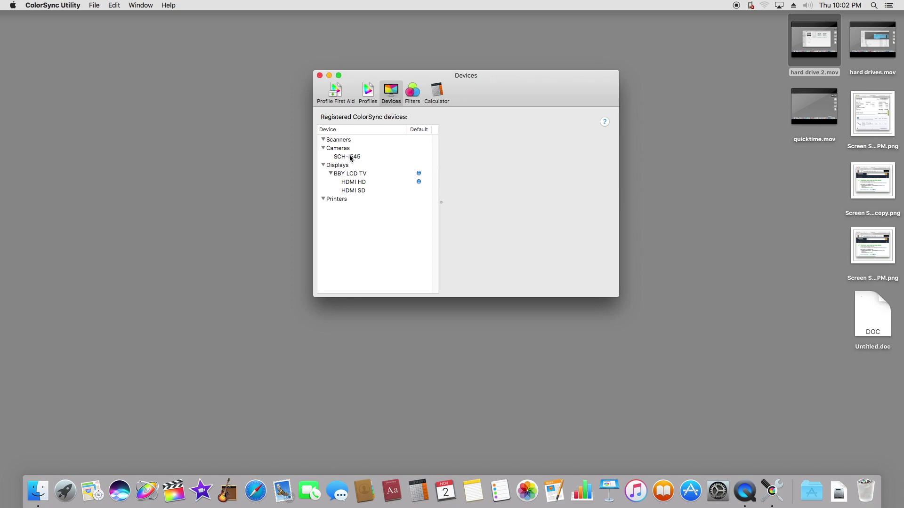
click(319, 75)
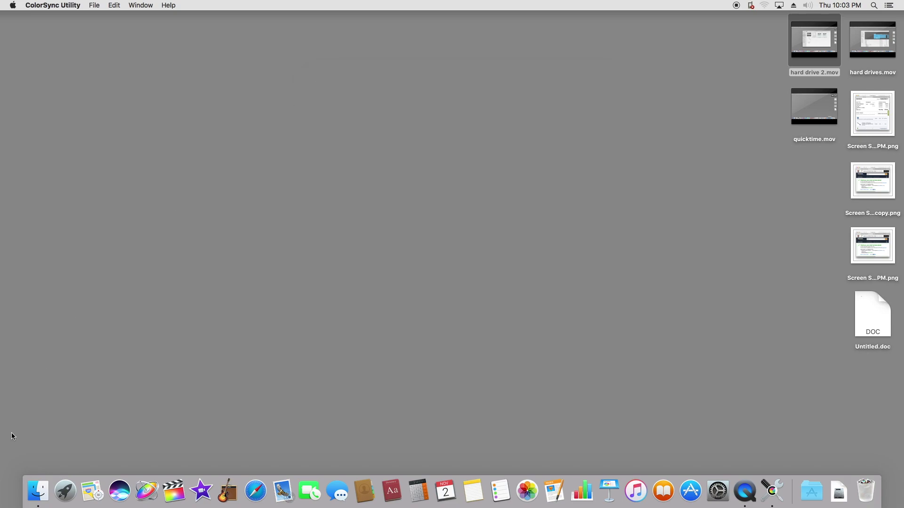
click(67, 494)
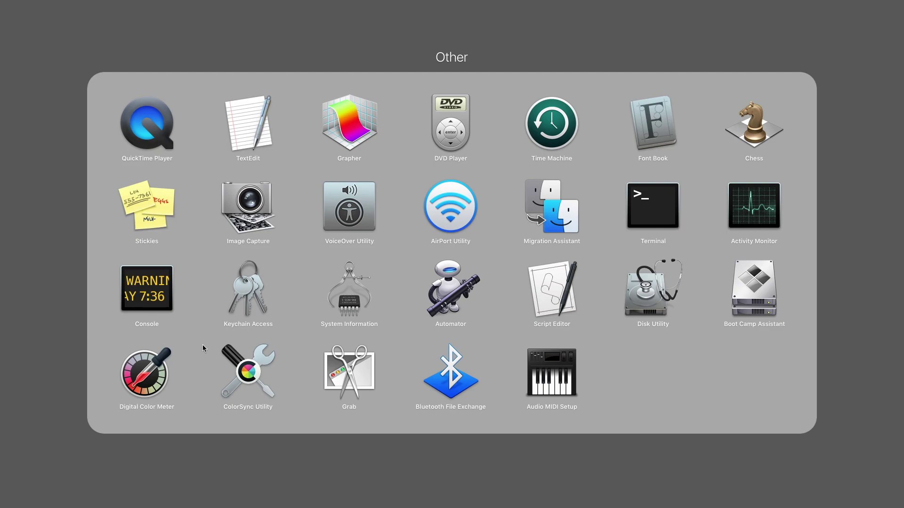
click(244, 346)
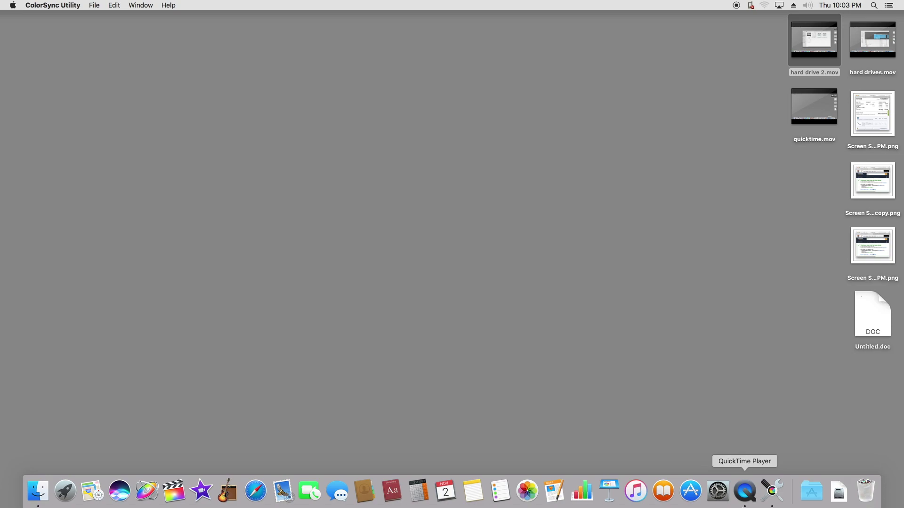
Open Sound in System Preferences, check the output device list, then return to all categories
click(718, 492)
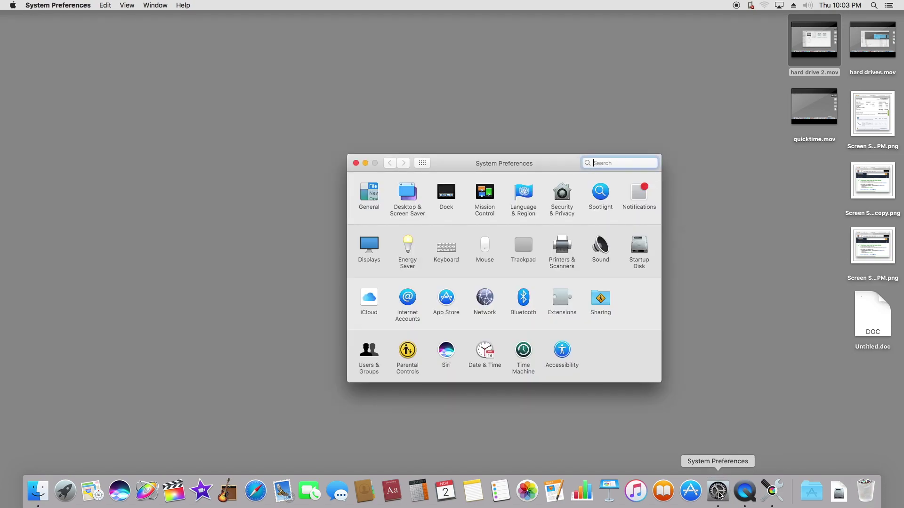
click(601, 245)
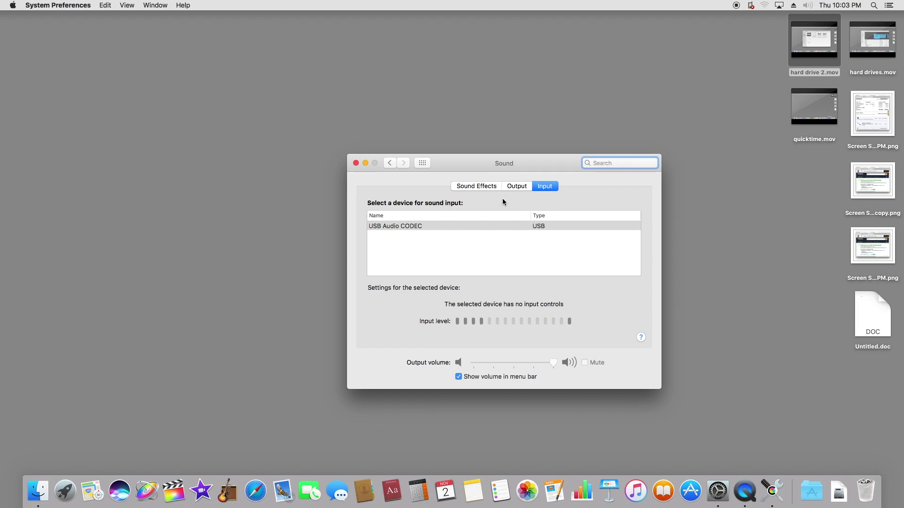
click(518, 187)
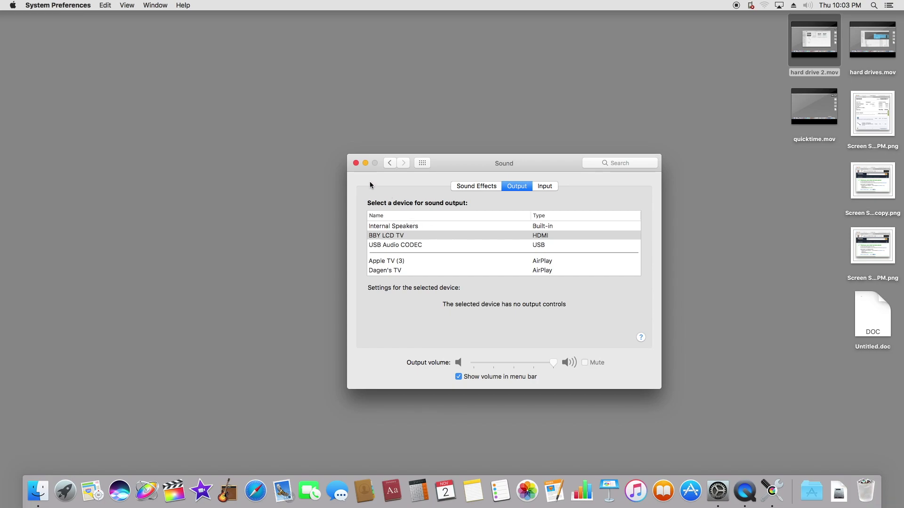
click(390, 163)
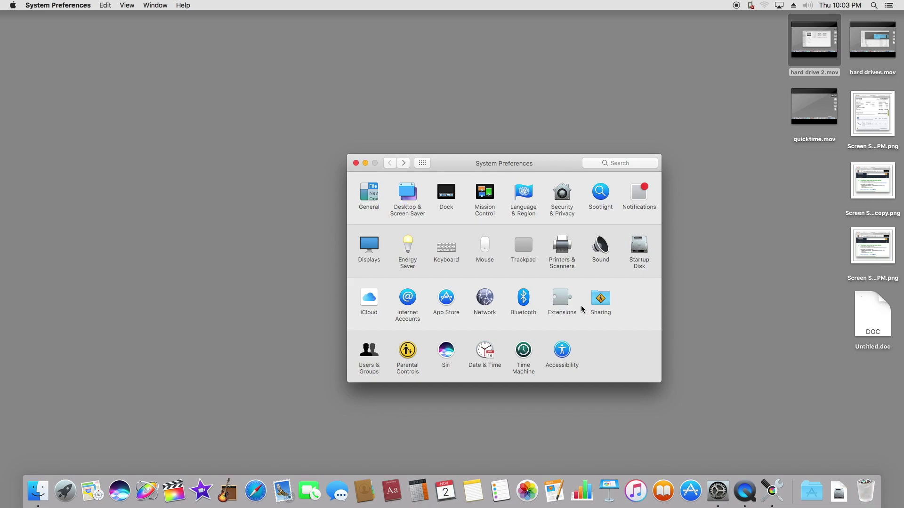
Quit System Preferences, and quit ColorSync Utility from its Dock menu
click(356, 163)
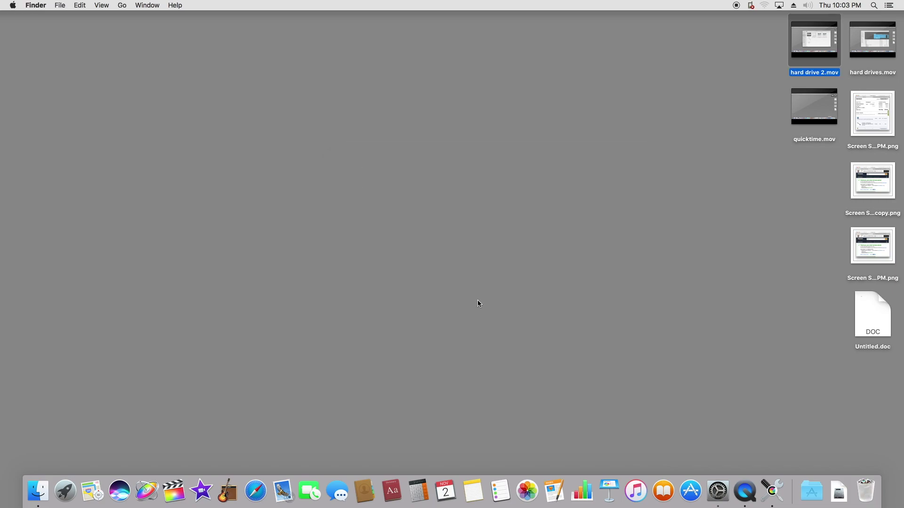
right_click(771, 493)
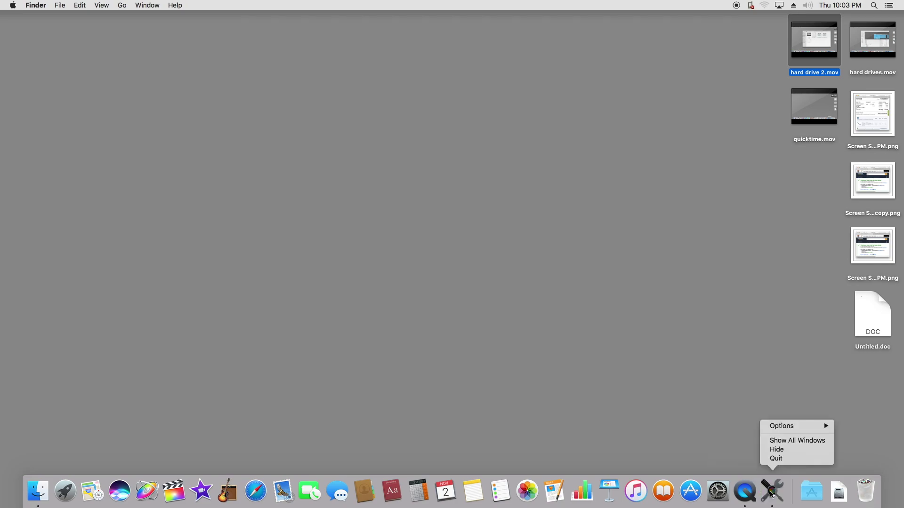
click(776, 460)
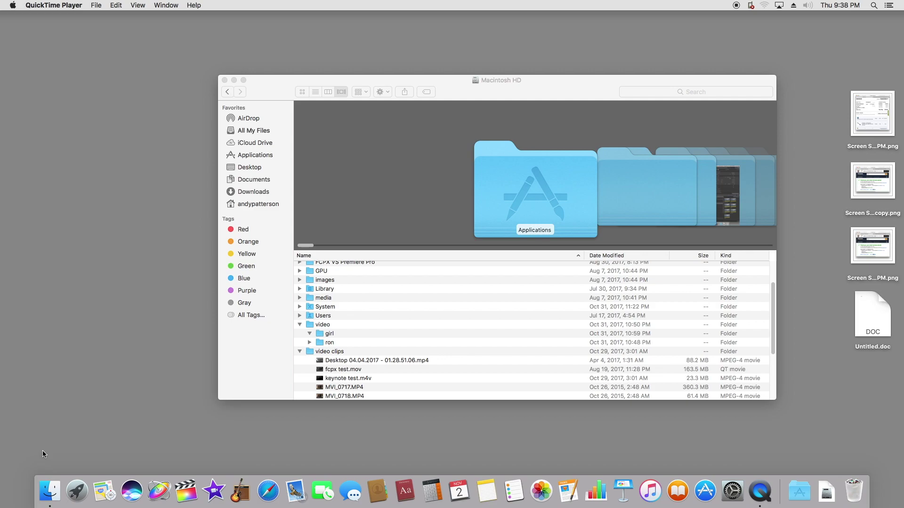
In Finder Preferences, enable Hard disks, External disks, CDs/DVDs/iPods and Connected servers on the desktop
click(51, 492)
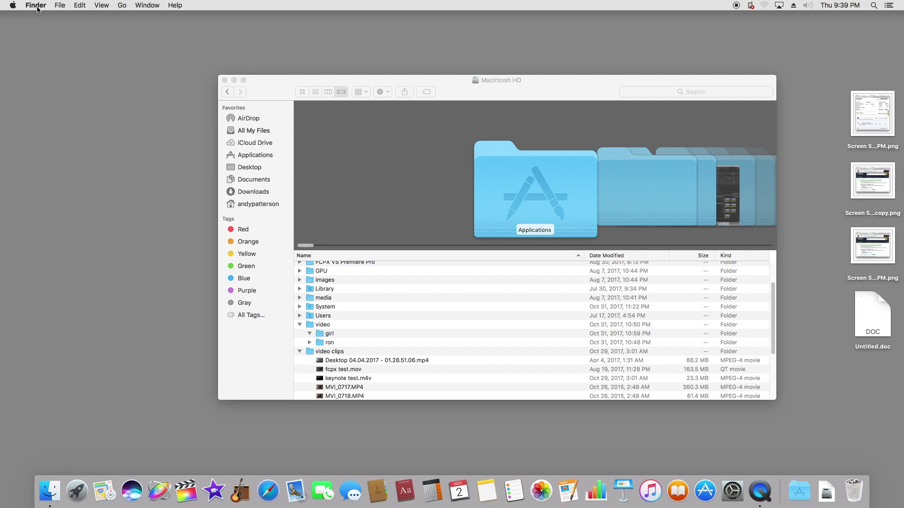
click(36, 6)
click(33, 32)
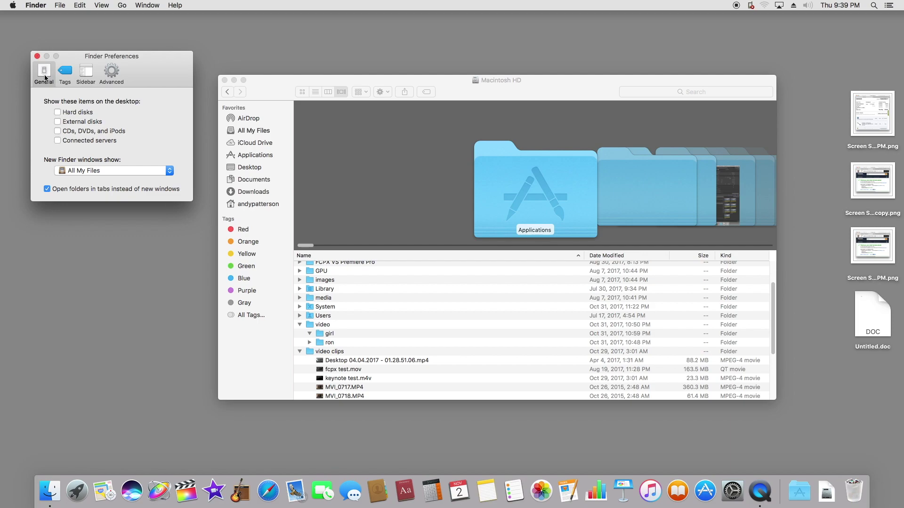
click(58, 113)
click(58, 121)
click(57, 131)
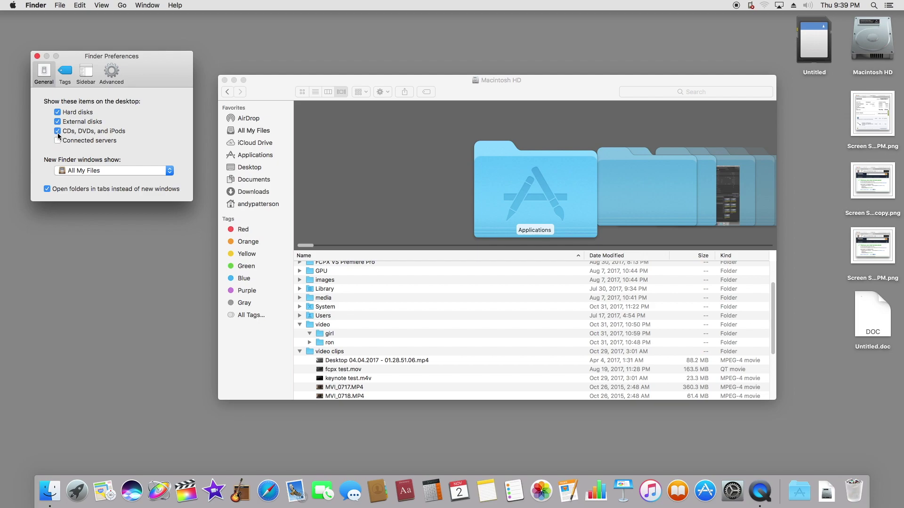
click(57, 140)
In Sidebar settings, turn the Mac mini, Hard disks, External disks and CDs Devices items on, then off
click(88, 73)
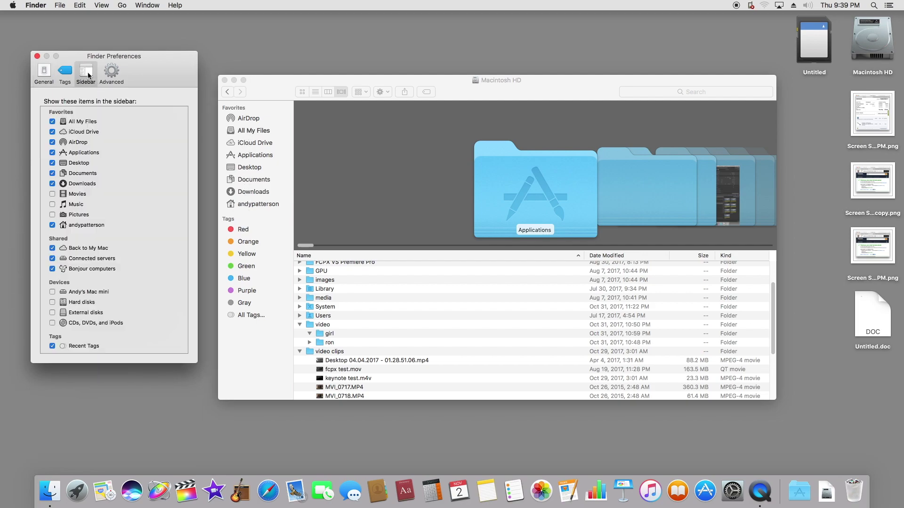
click(51, 292)
click(52, 303)
click(52, 313)
click(52, 323)
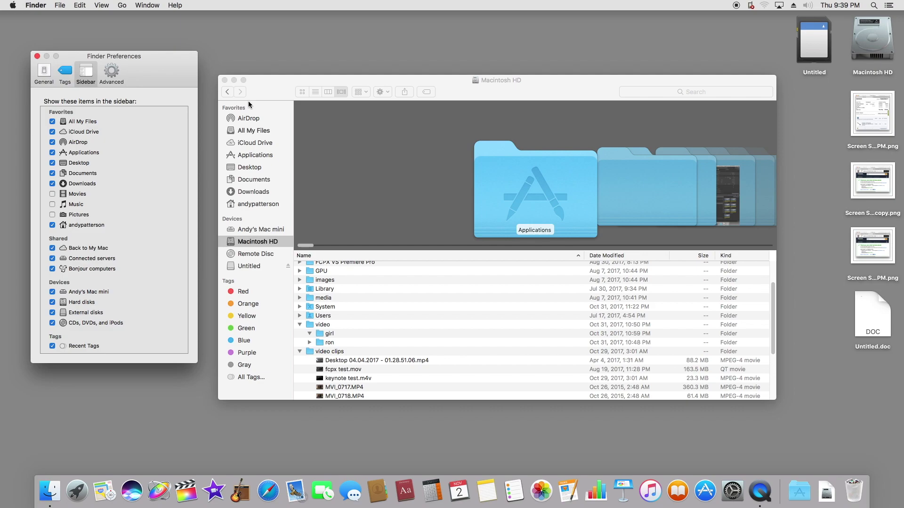
click(52, 292)
click(53, 302)
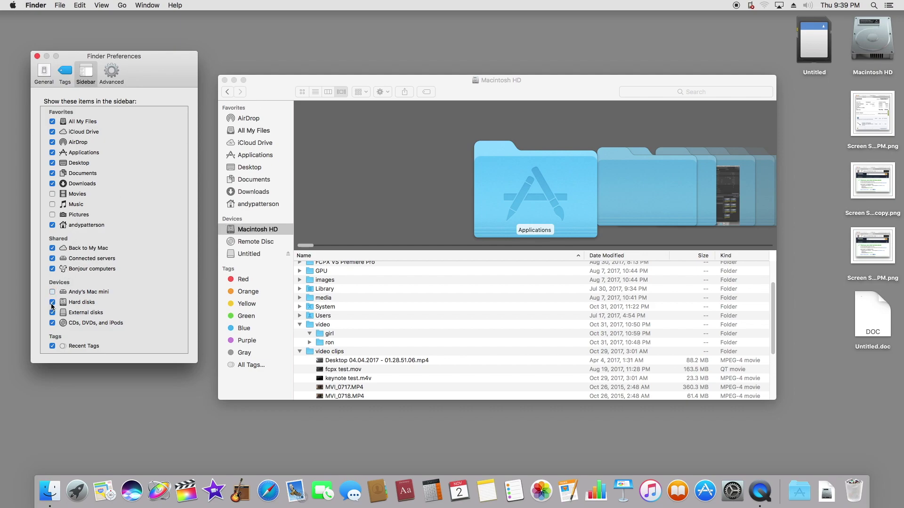
click(52, 313)
click(52, 323)
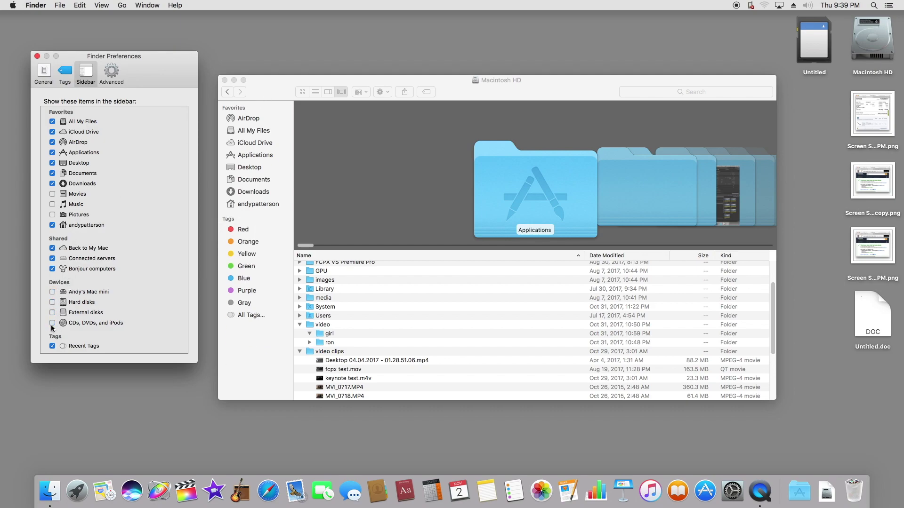
Uncheck Hard disks, External disks and CDs on the General page, then close Finder Preferences
click(43, 74)
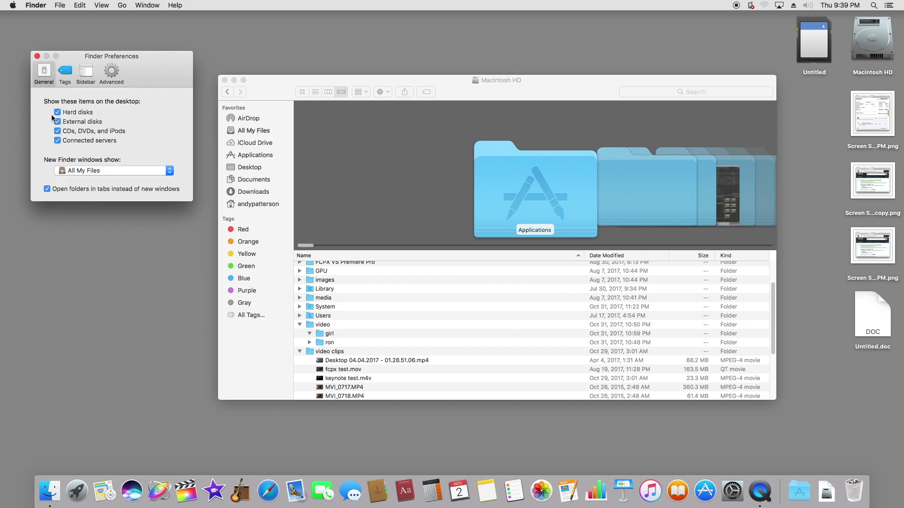
click(58, 113)
click(57, 122)
click(57, 131)
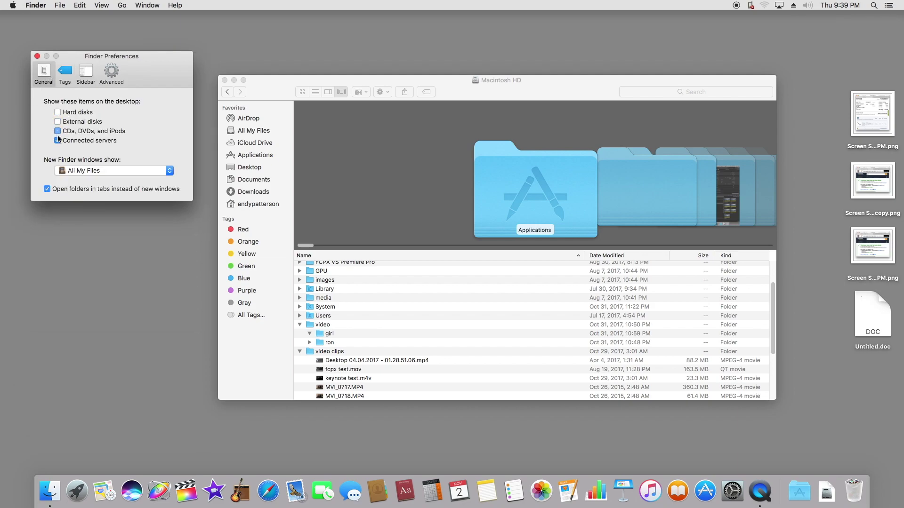
click(37, 57)
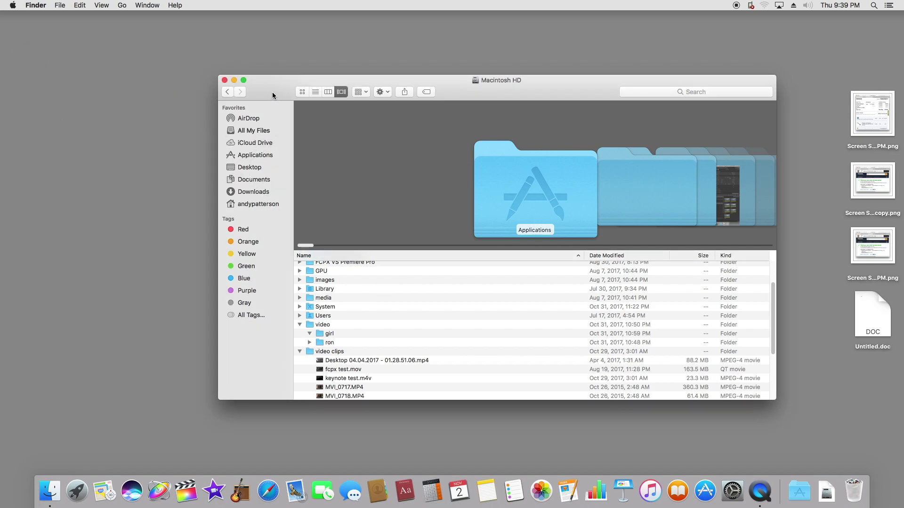
Go to Computer and cycle its volumes through Icon, List, Column and Cover Flow views
click(122, 5)
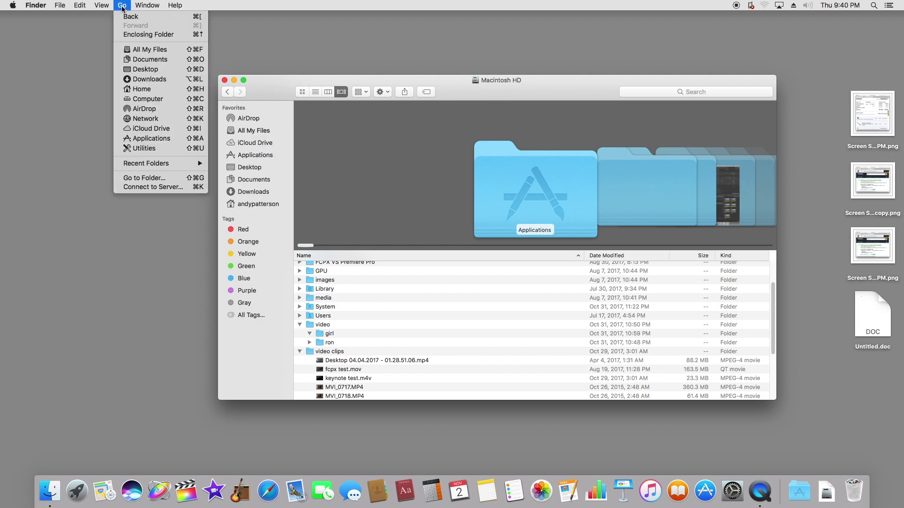
click(138, 101)
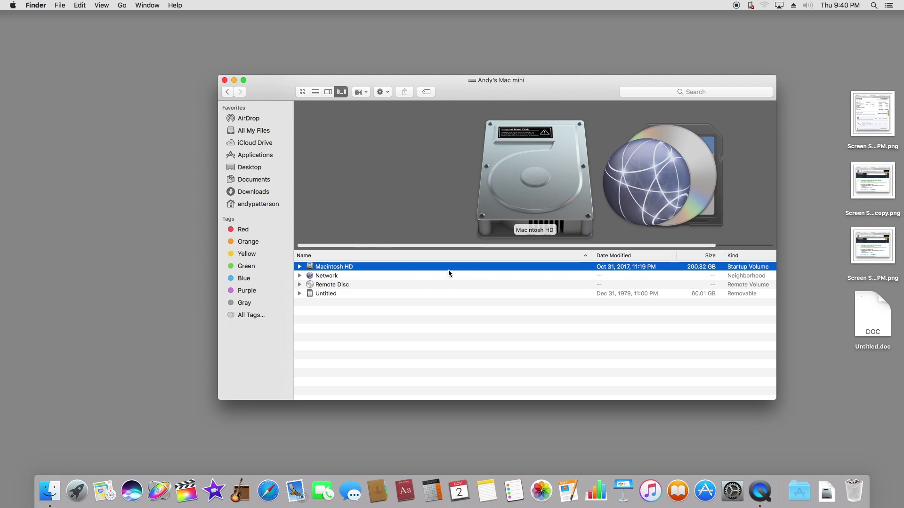
click(302, 92)
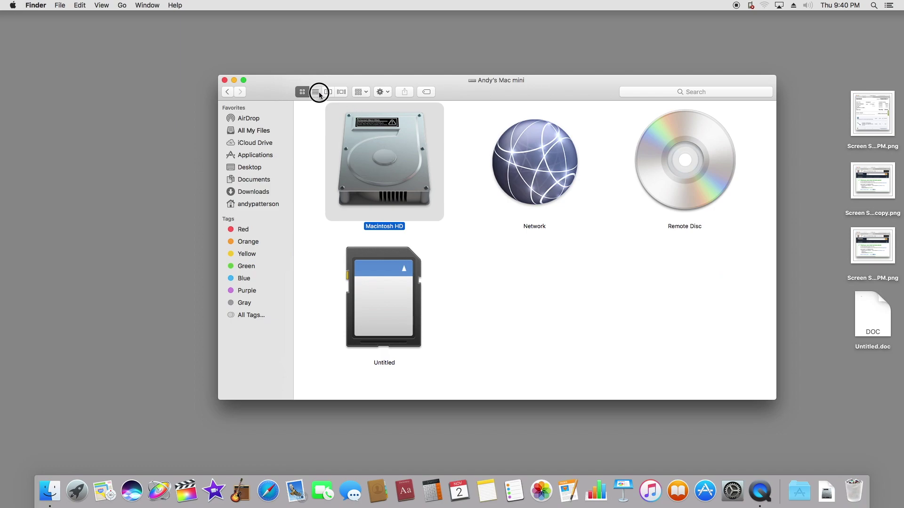
click(315, 92)
click(328, 93)
click(341, 92)
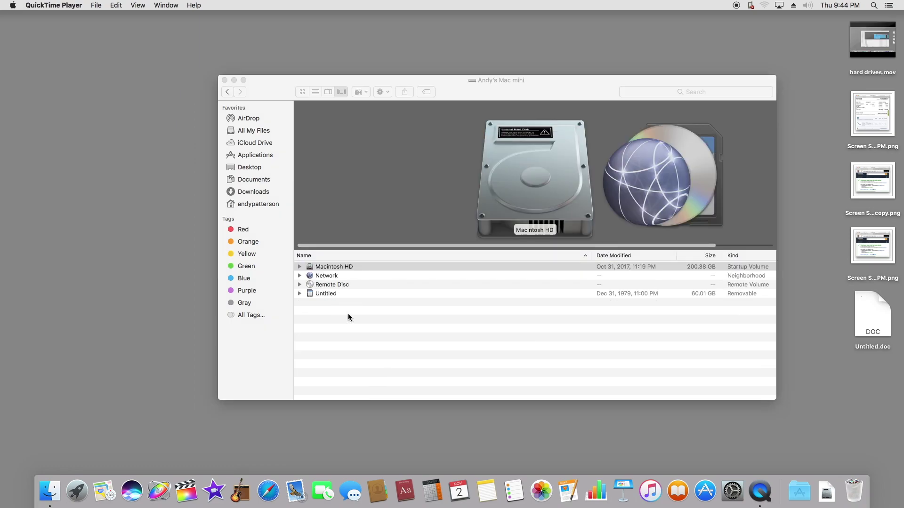
Show Macintosh HD's contents in Column, List, Icon and Cover Flow views
click(333, 202)
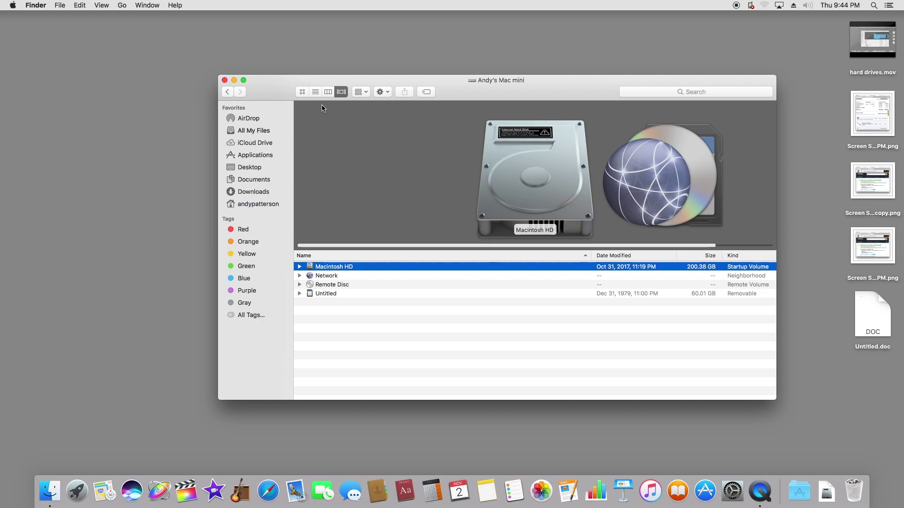
click(328, 92)
click(315, 92)
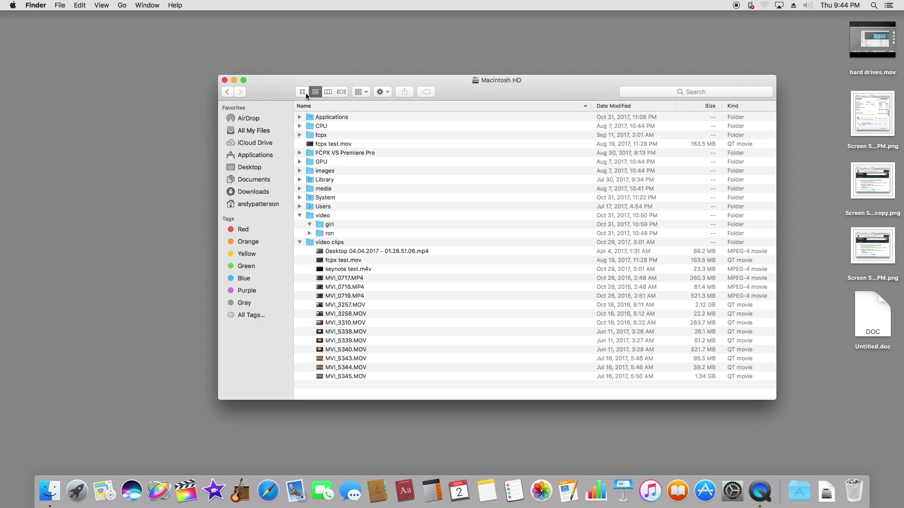
click(302, 92)
click(341, 92)
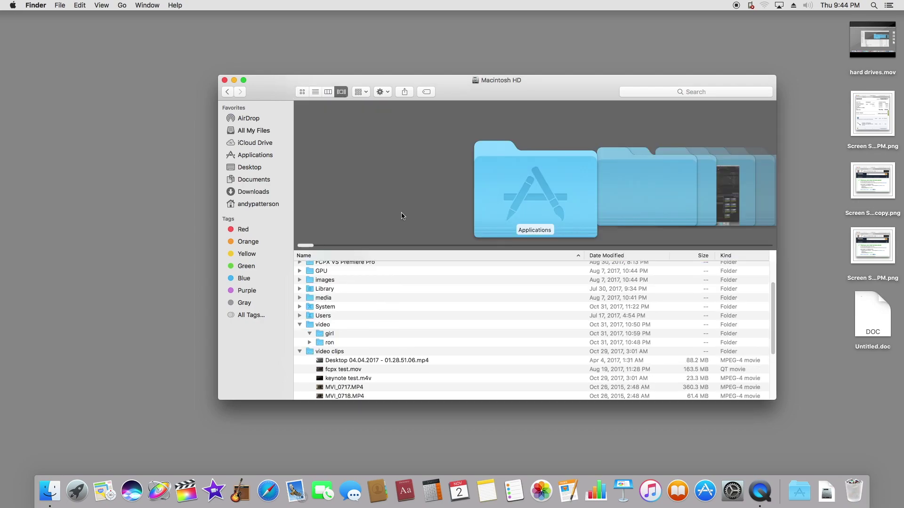
Open the Desktop folder and show its files in List, Column and Cover Flow views
click(261, 167)
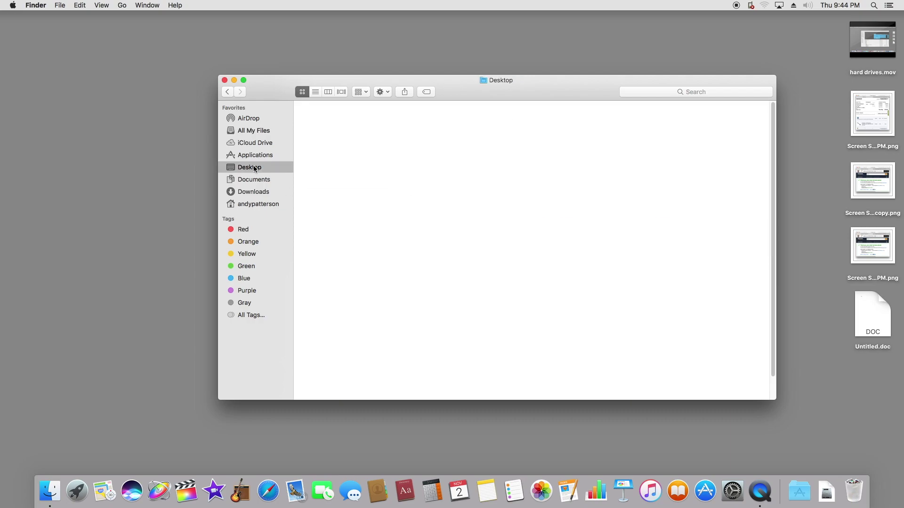
click(315, 92)
click(328, 92)
click(341, 92)
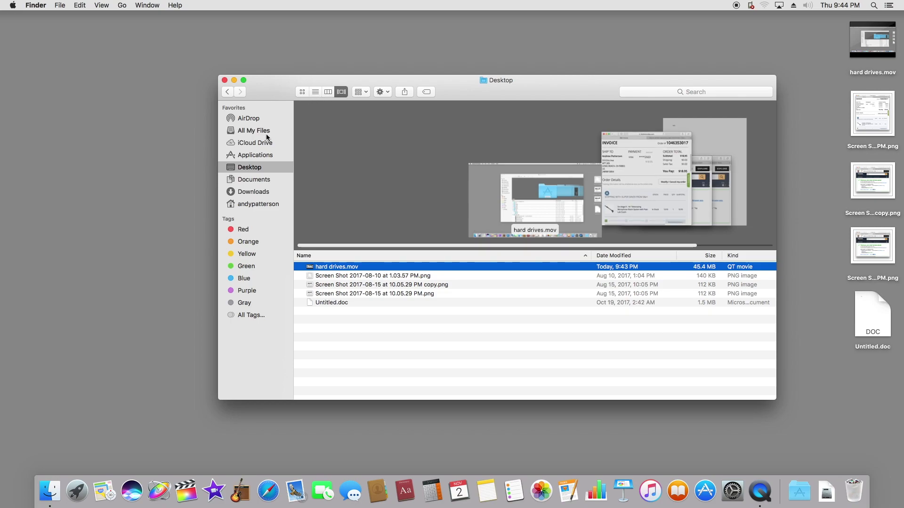
Open Applications, try Icon, Column and Cover Flow views, and settle on List view
click(250, 156)
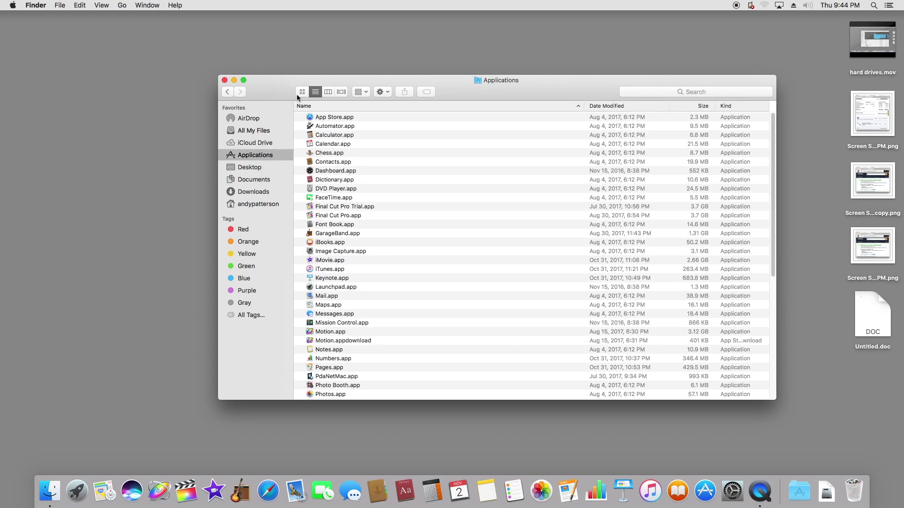
click(302, 92)
click(328, 93)
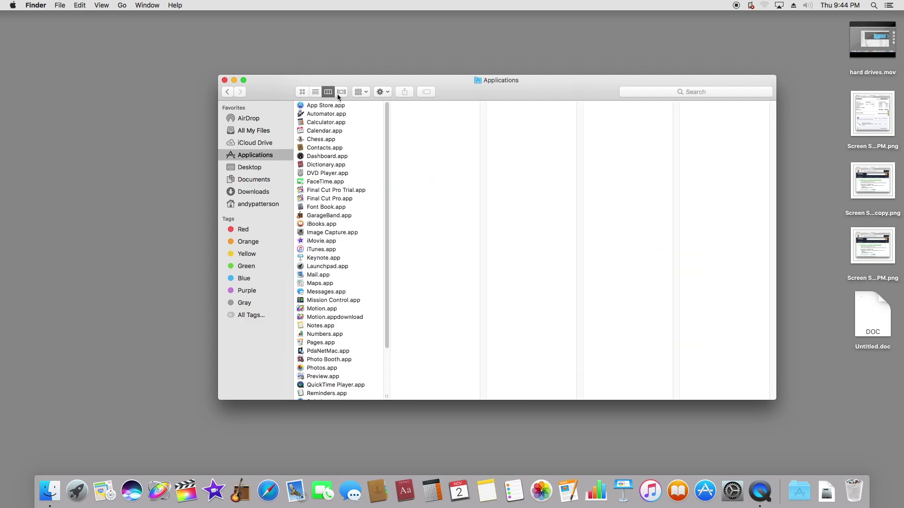
click(339, 93)
click(315, 92)
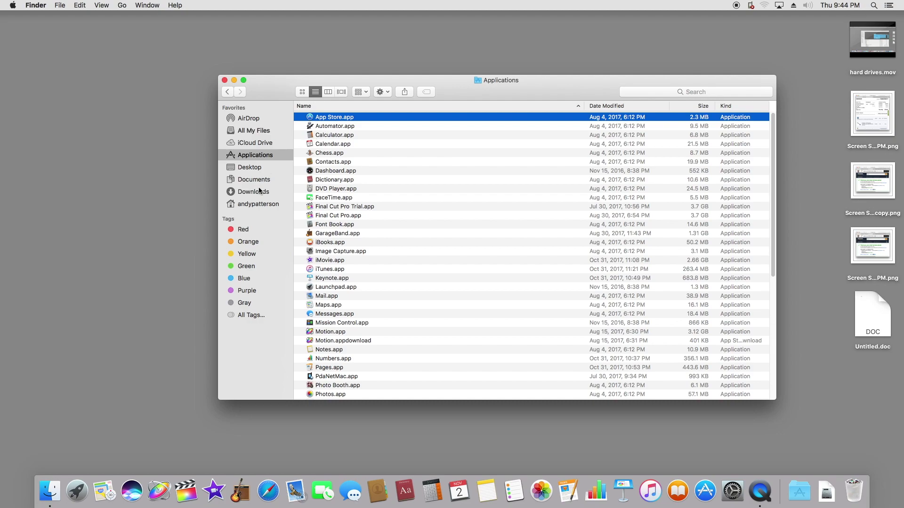
Show the Computer's drives as large icons and look inside Macintosh HD before returning
click(122, 6)
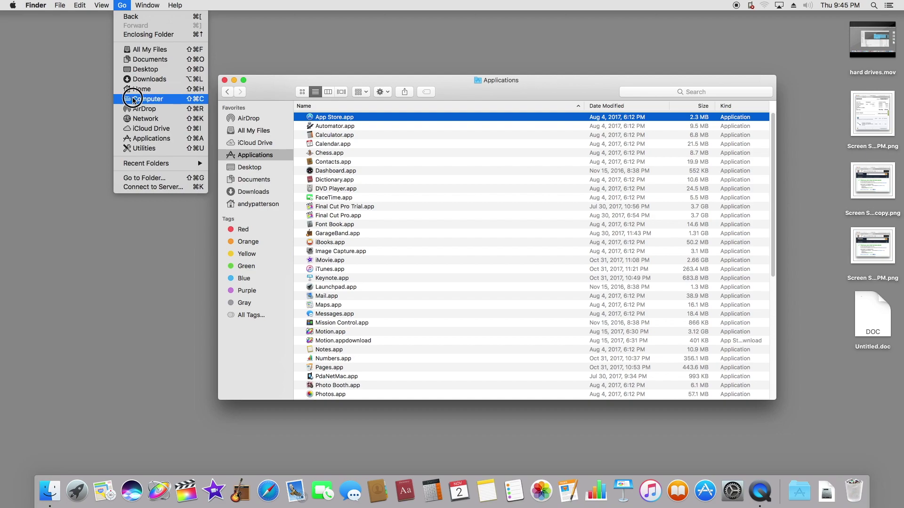
key(Escape)
key(shift+super+c)
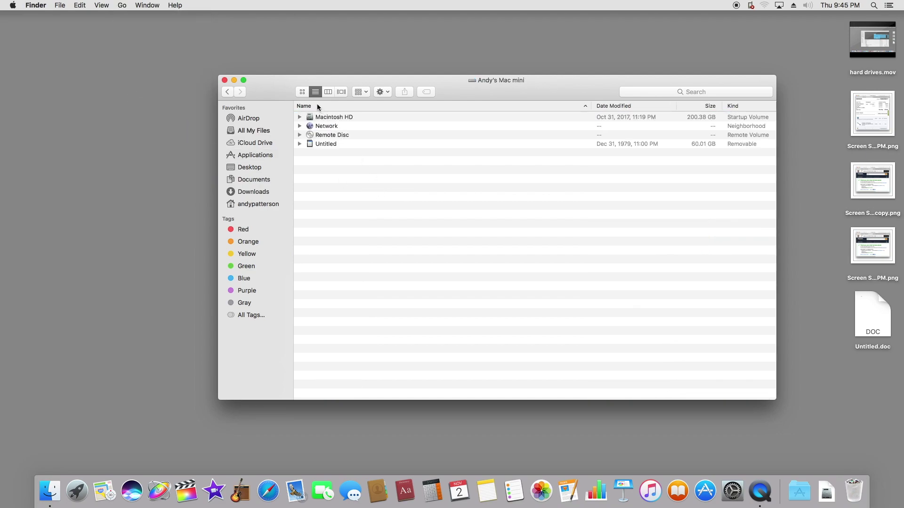
click(302, 95)
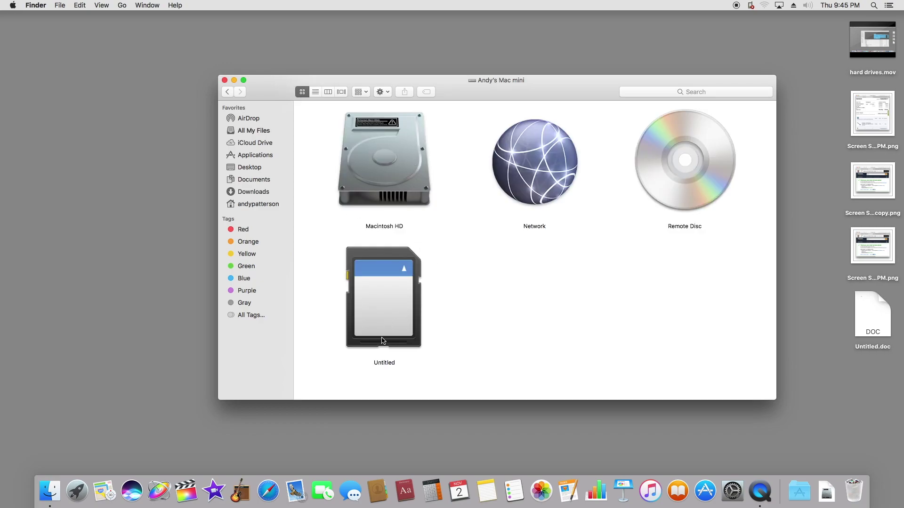
double_click(391, 172)
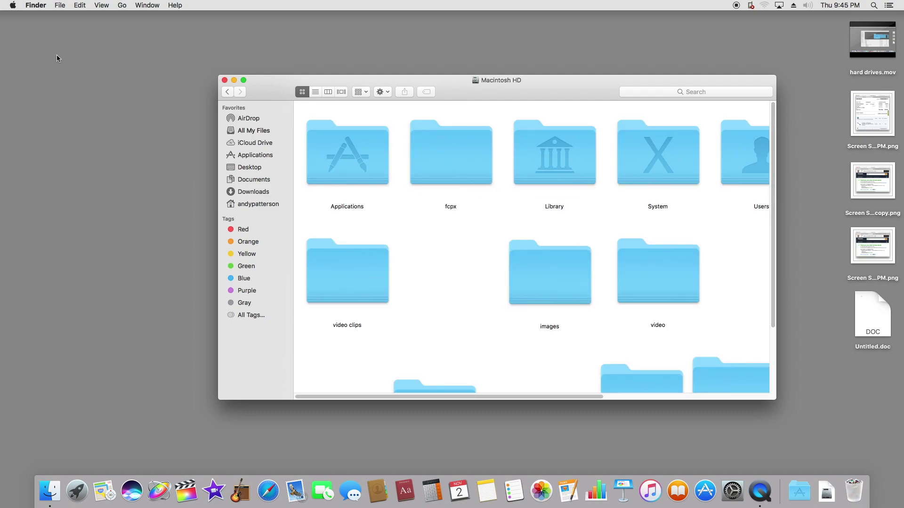
click(228, 93)
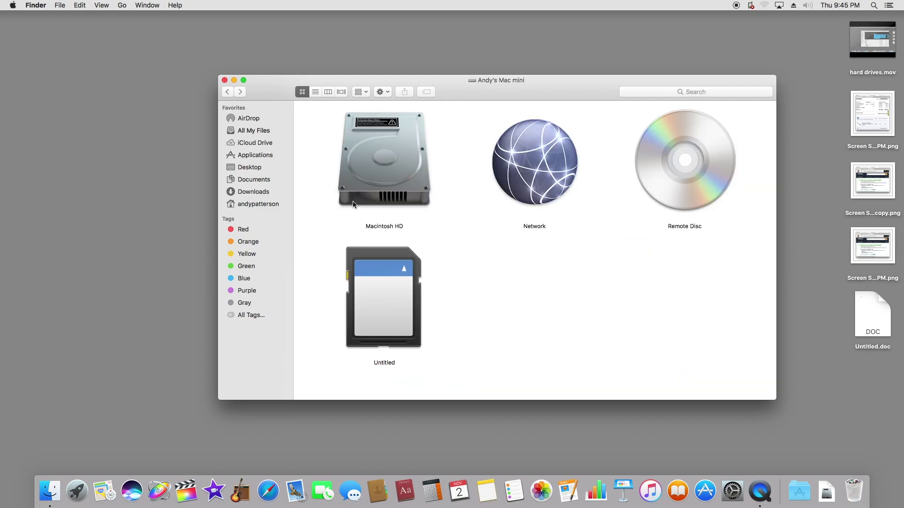
Browse the Untitled SD card into DCIM and the 112_0729 photo folder, then back out
double_click(377, 302)
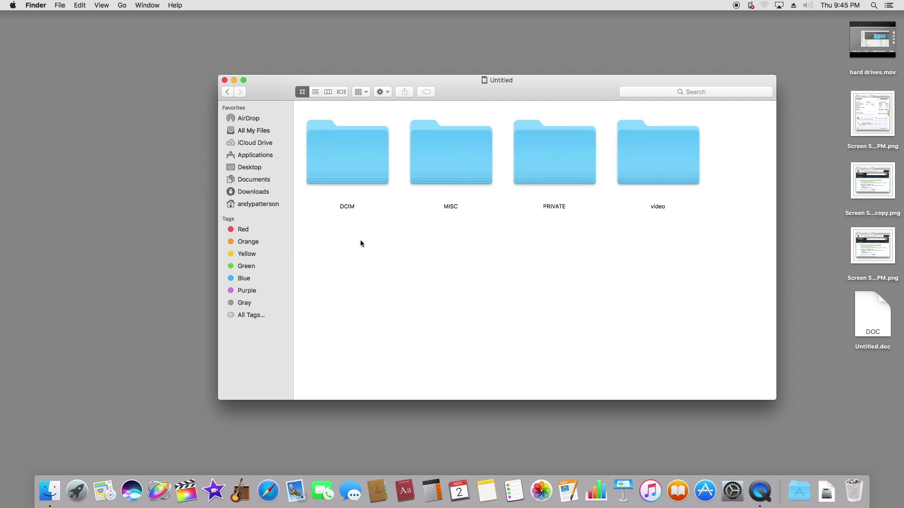
double_click(346, 171)
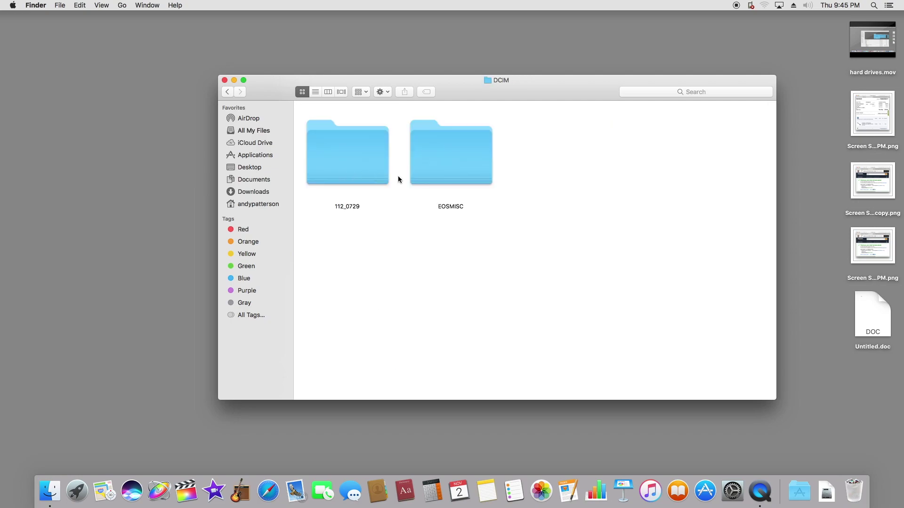
click(359, 171)
double_click(360, 171)
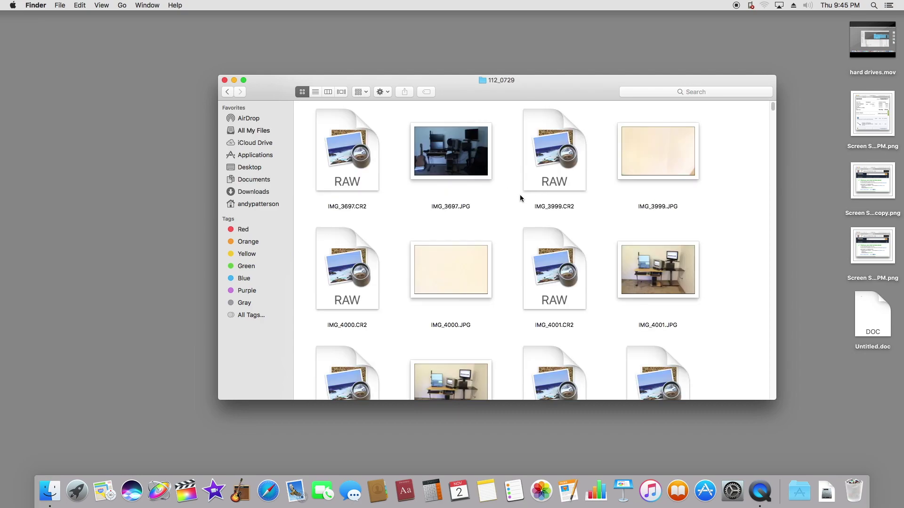
click(228, 93)
click(224, 92)
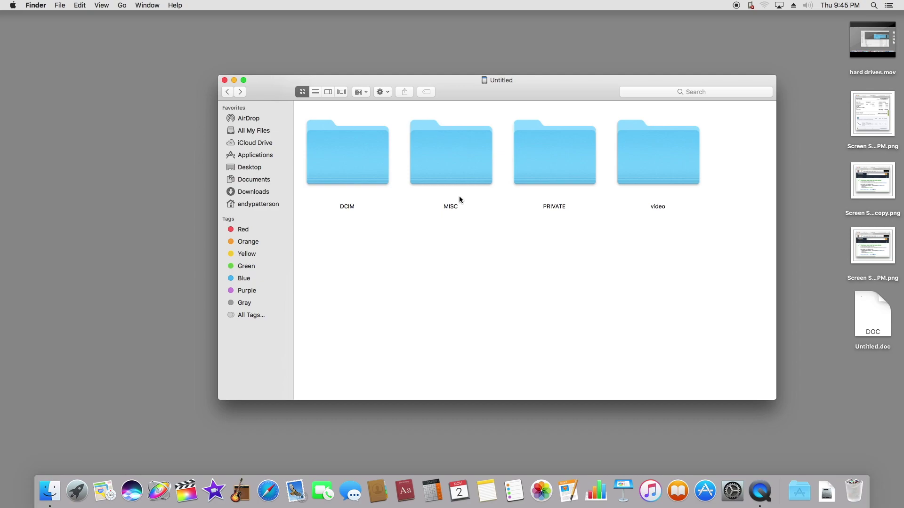
Close the Untitled SD card's Finder window
click(225, 80)
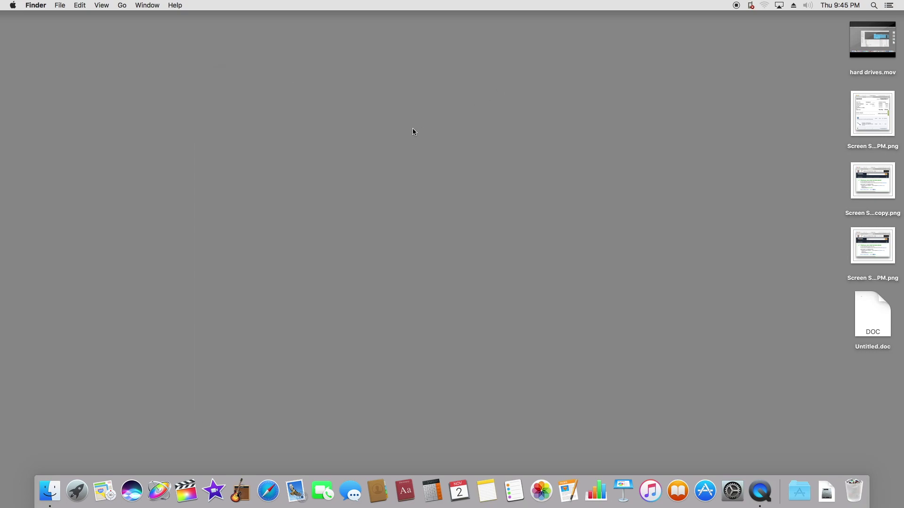